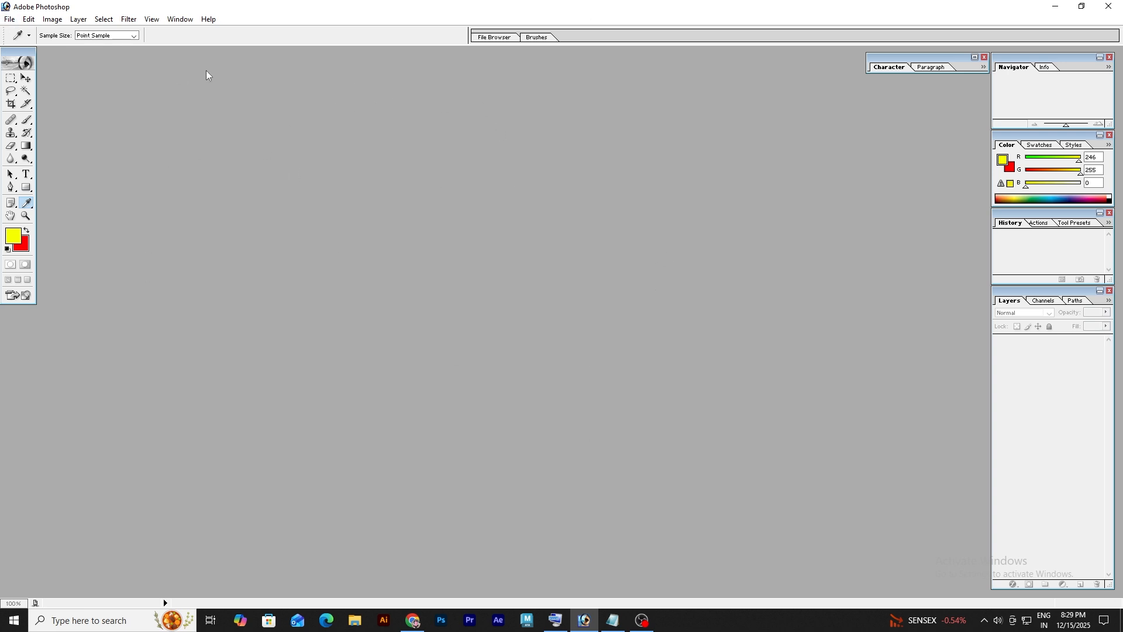
Open the sddefault and humananimalmasking images from the Downloads folder and maximize the humananimalmasking document.
double_click(347, 144)
left_click(729, 100)
double_click(651, 101)
left_click(506, 173)
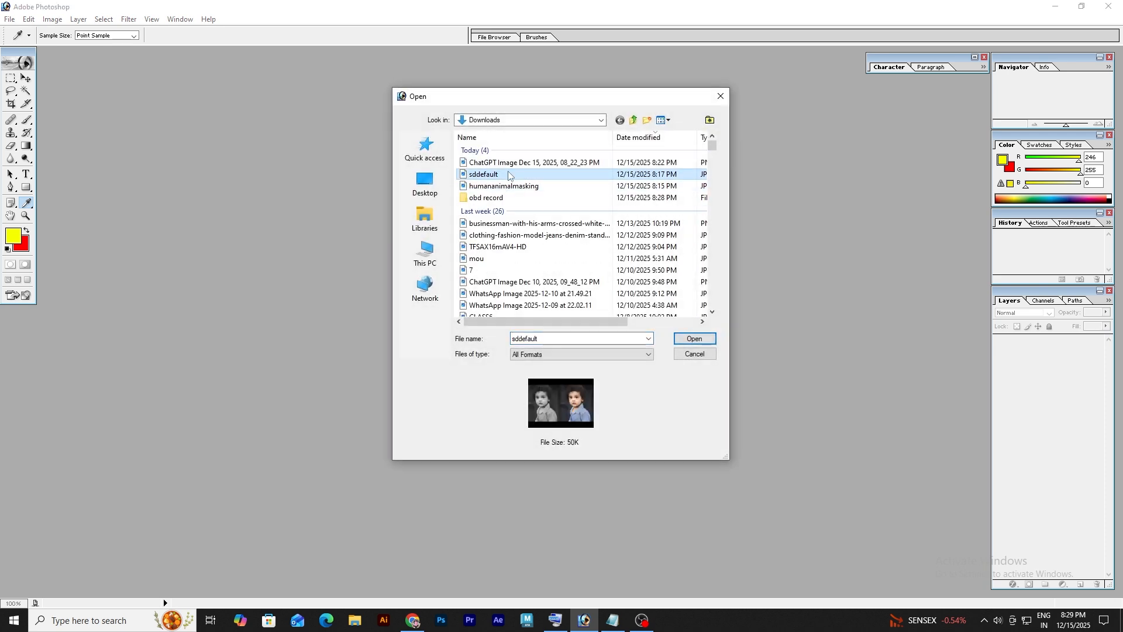
left_click(506, 187)
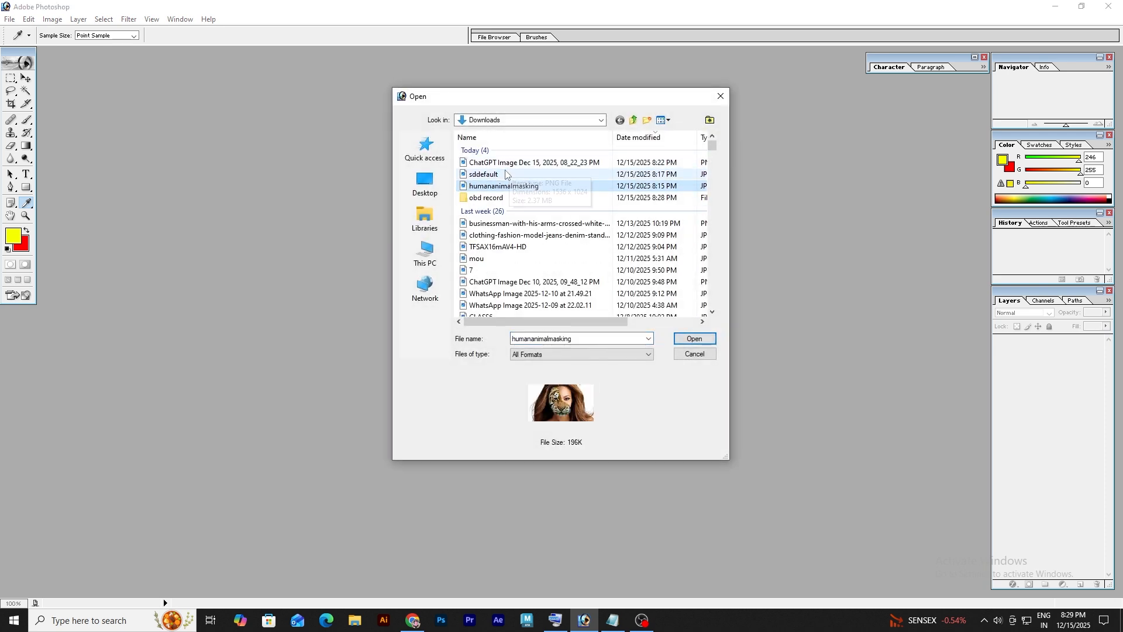
left_click(509, 175, "ctrl")
key("Return")
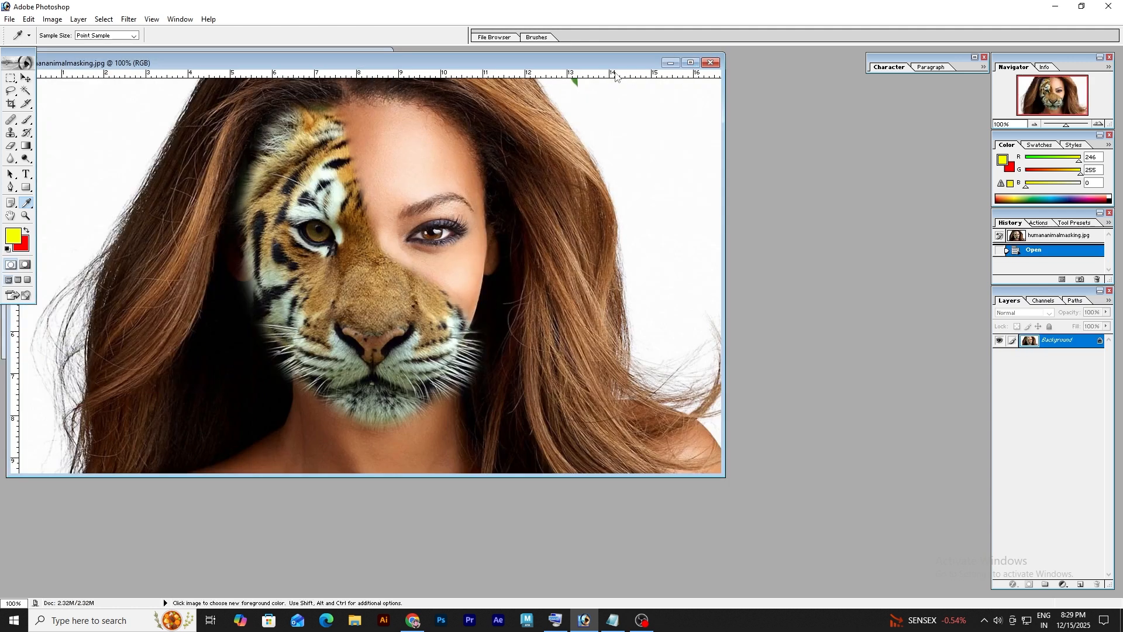
left_click(689, 62)
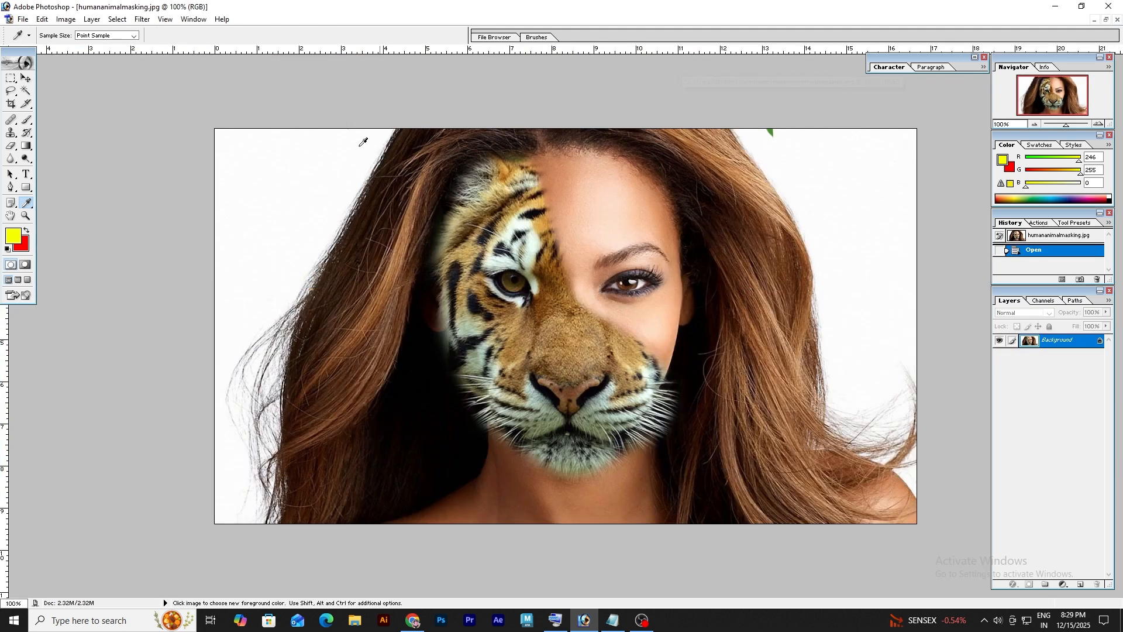
Add an empty layer above the humananimalmasking background, and enter and exit Quick Mask mode.
key("v")
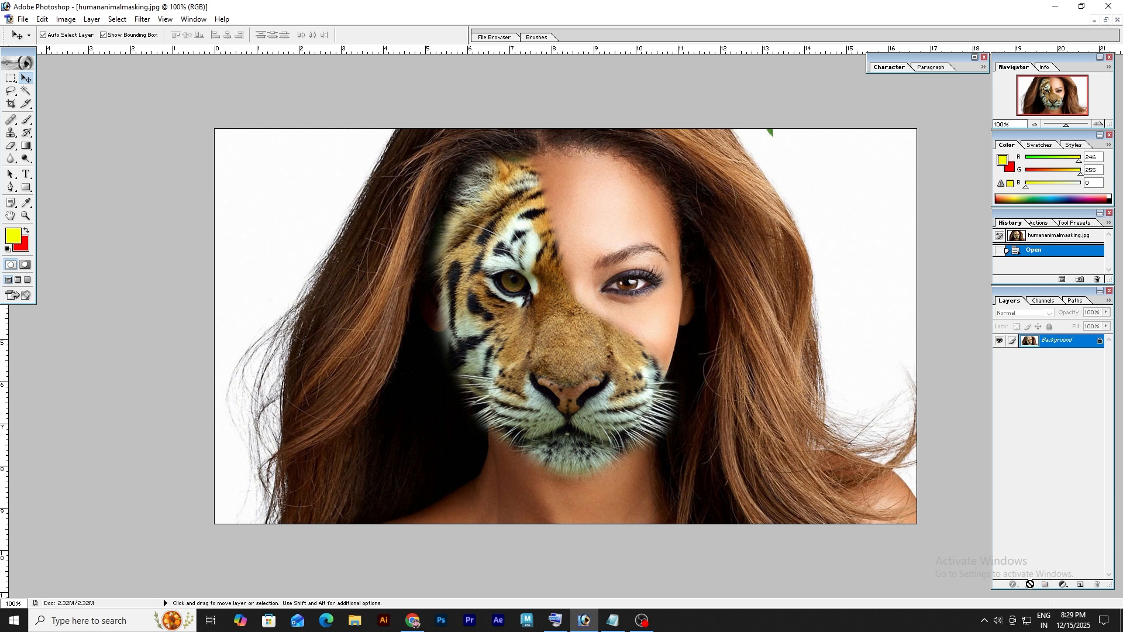
left_click(1080, 584)
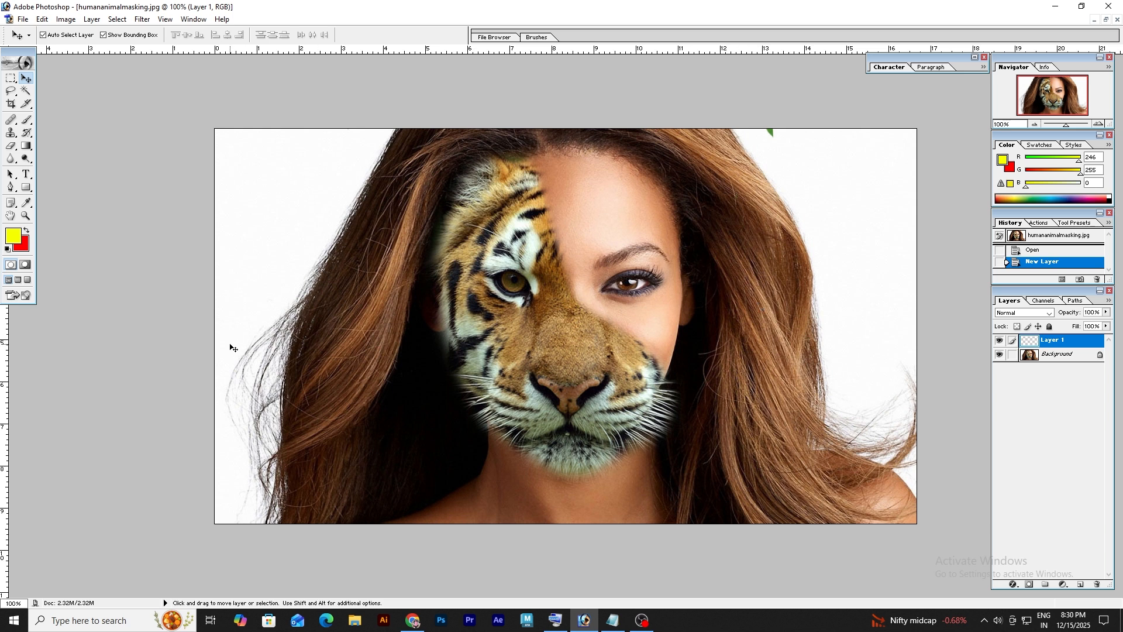
left_click(25, 266)
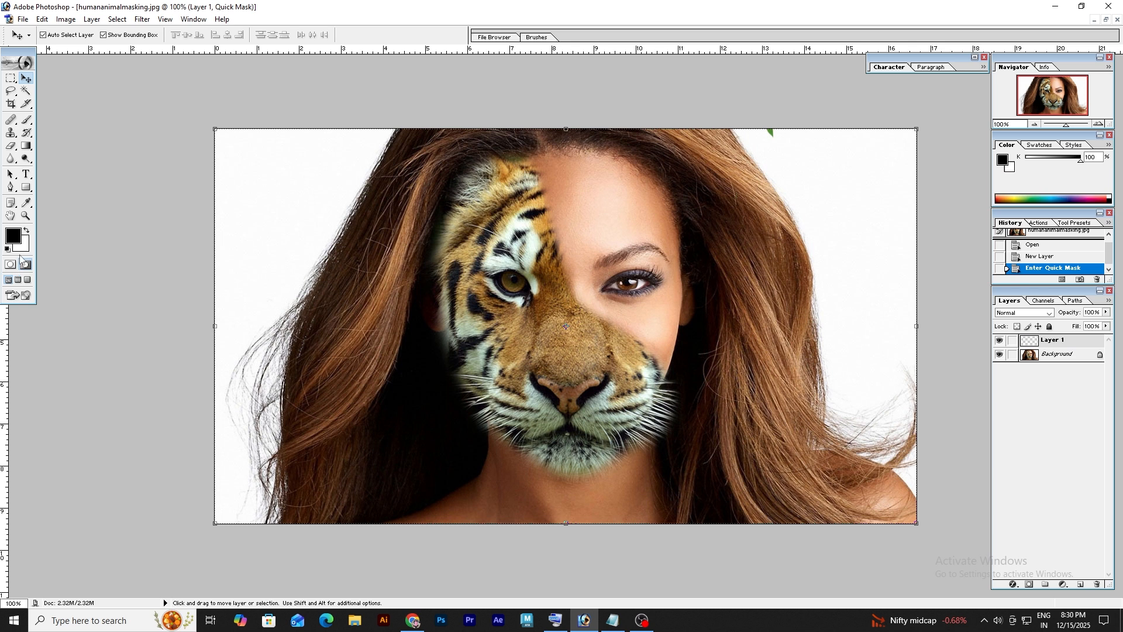
left_click(17, 265)
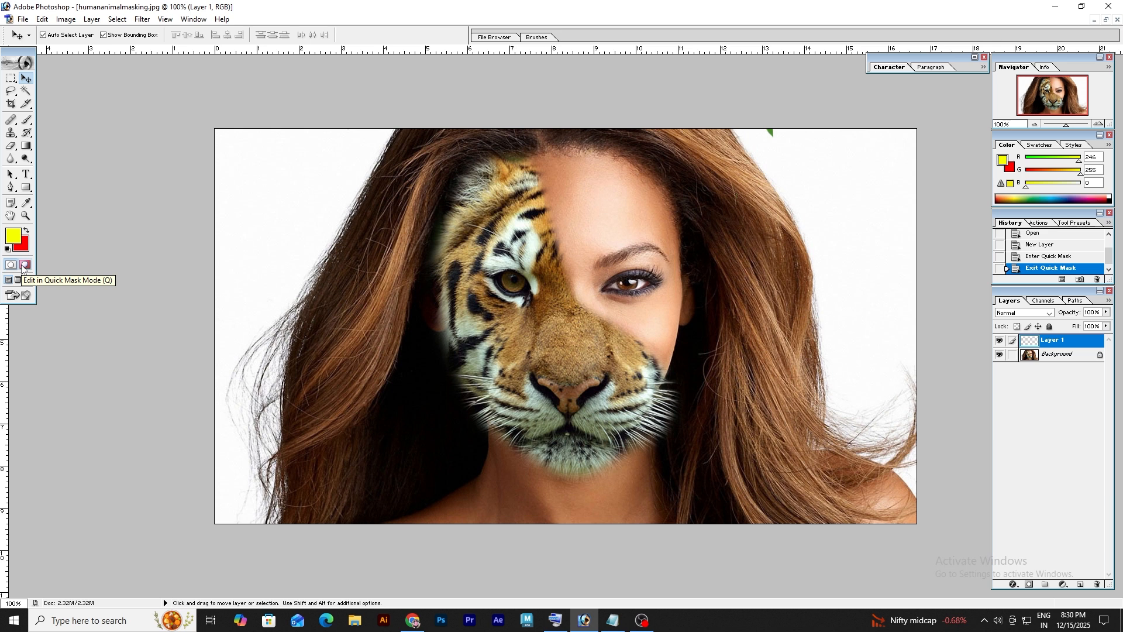
View the sddefault image maximized, restore both documents to floating windows and bring humananimalmasking to the front.
left_click(1106, 20)
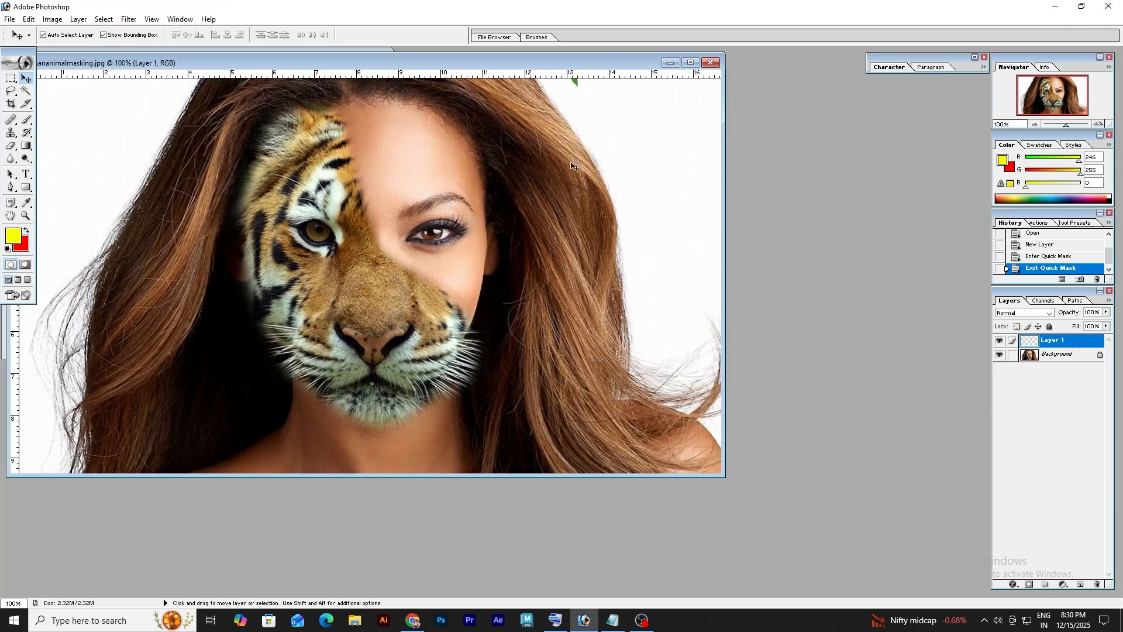
left_click_drag(567, 62, 678, 288)
left_click(350, 117)
left_click(358, 56)
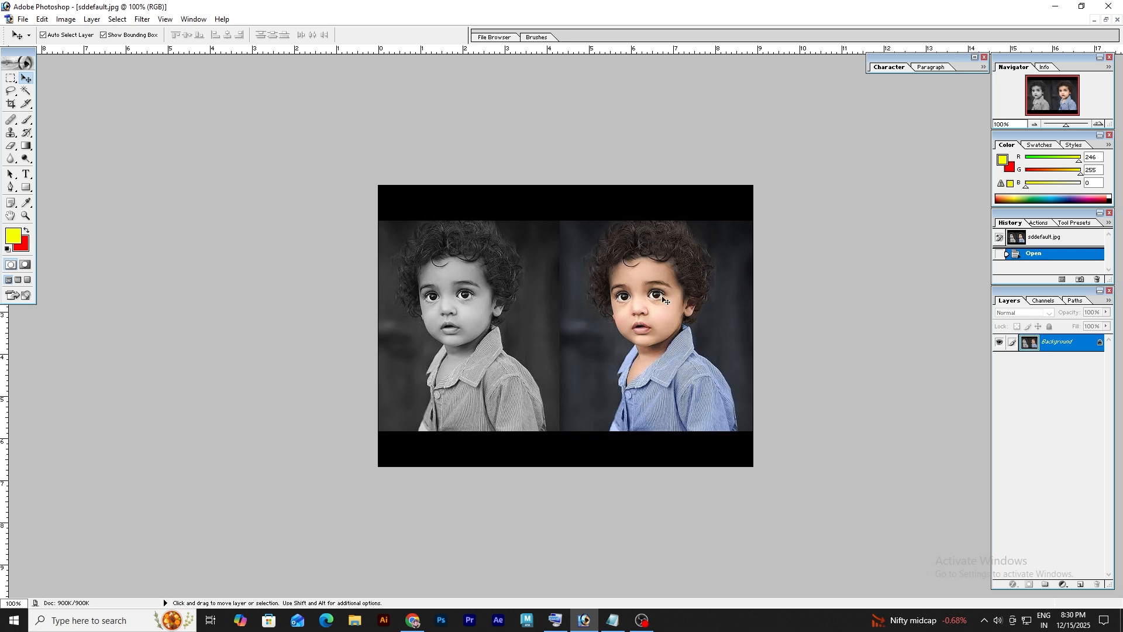
left_click(1106, 19)
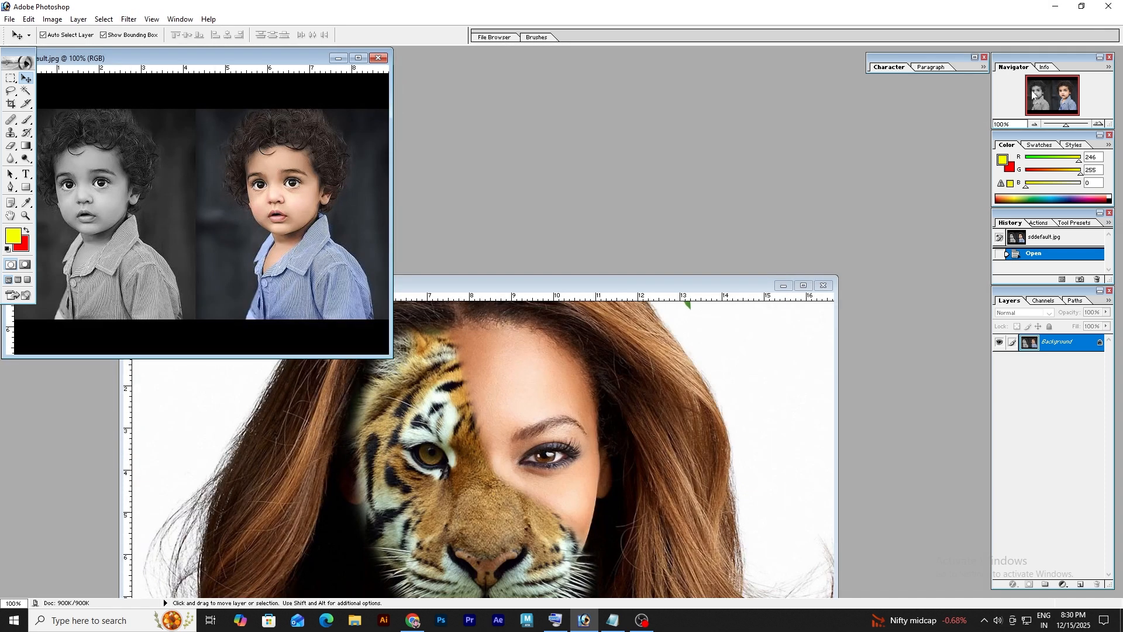
left_click(559, 305)
left_click_drag(570, 280, 576, 144)
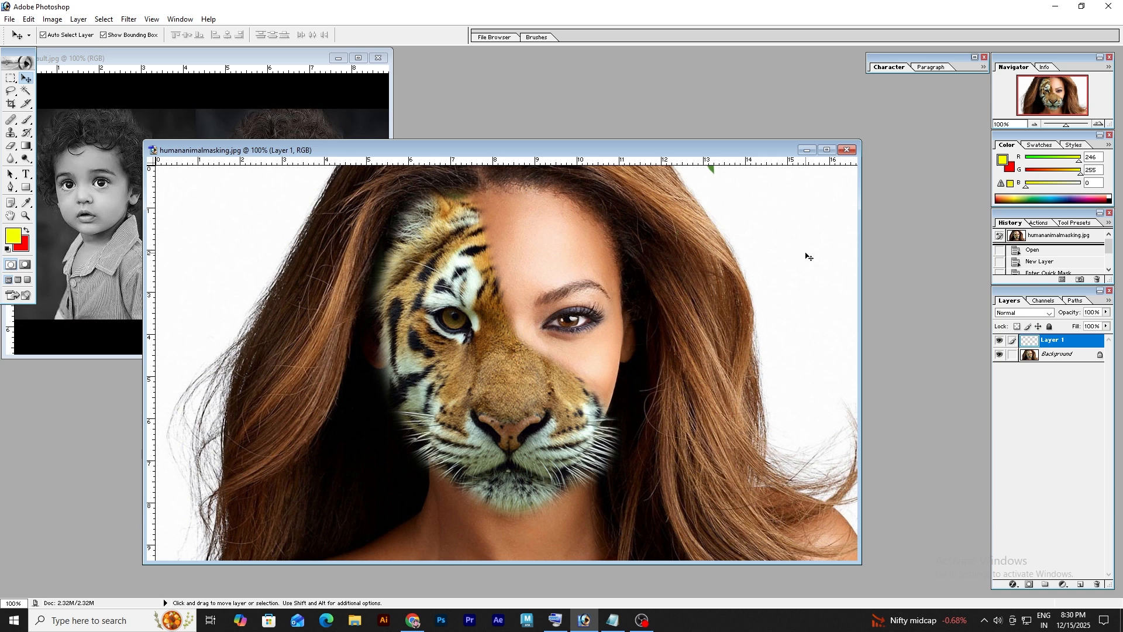
Close the humananimalmasking document without saving and close the sddefault document.
left_click(848, 150)
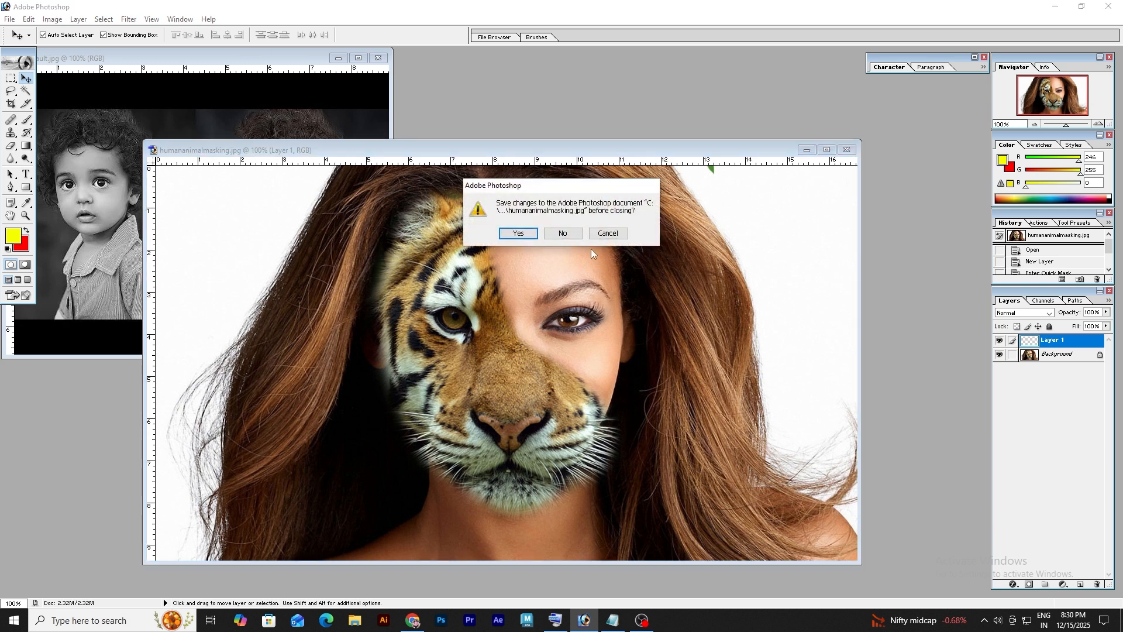
left_click(563, 233)
left_click(379, 58)
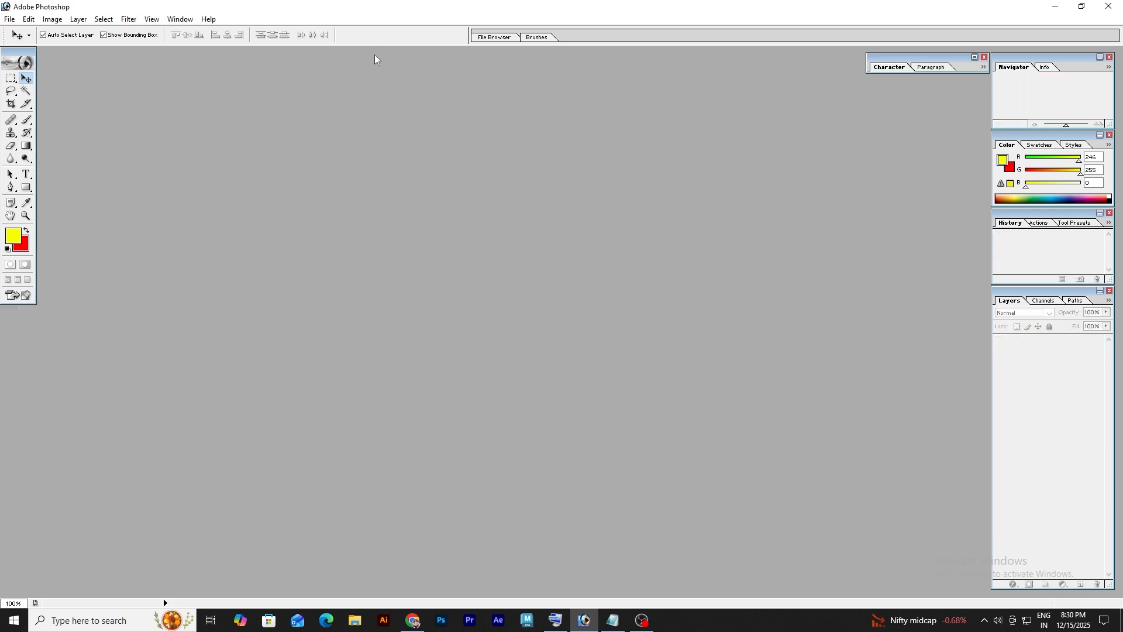
Create an A4 RGB document with white contents at 300 pixels/inch and maximize its window.
left_click(28, 18)
left_click(9, 20)
left_click(10, 20)
left_click(31, 32)
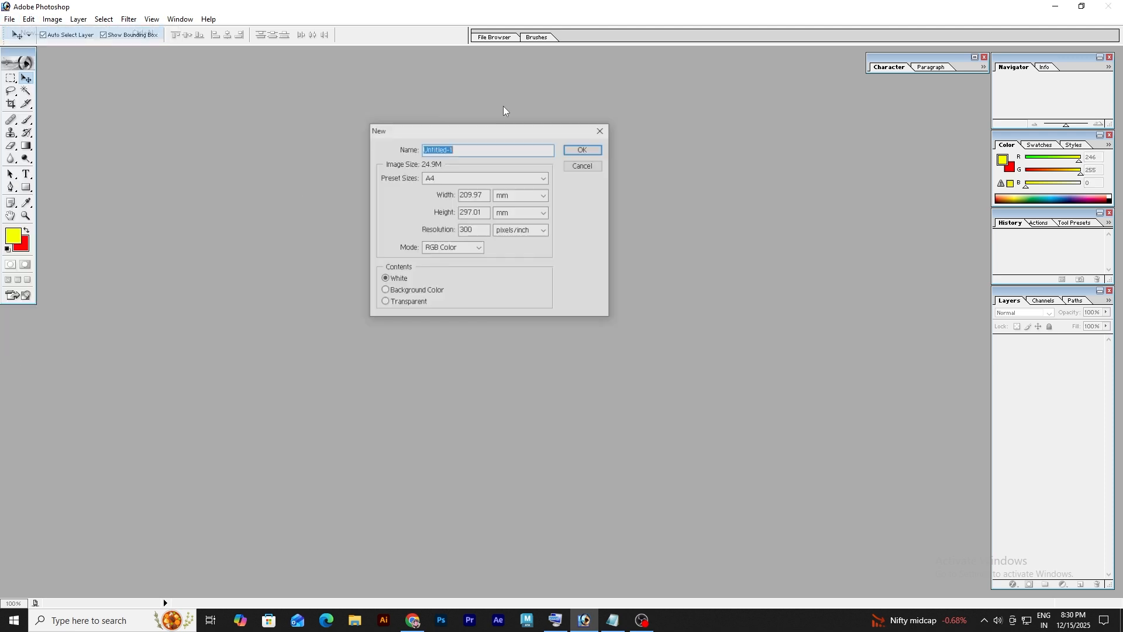
key("Return")
left_click_drag(277, 64, 586, 81)
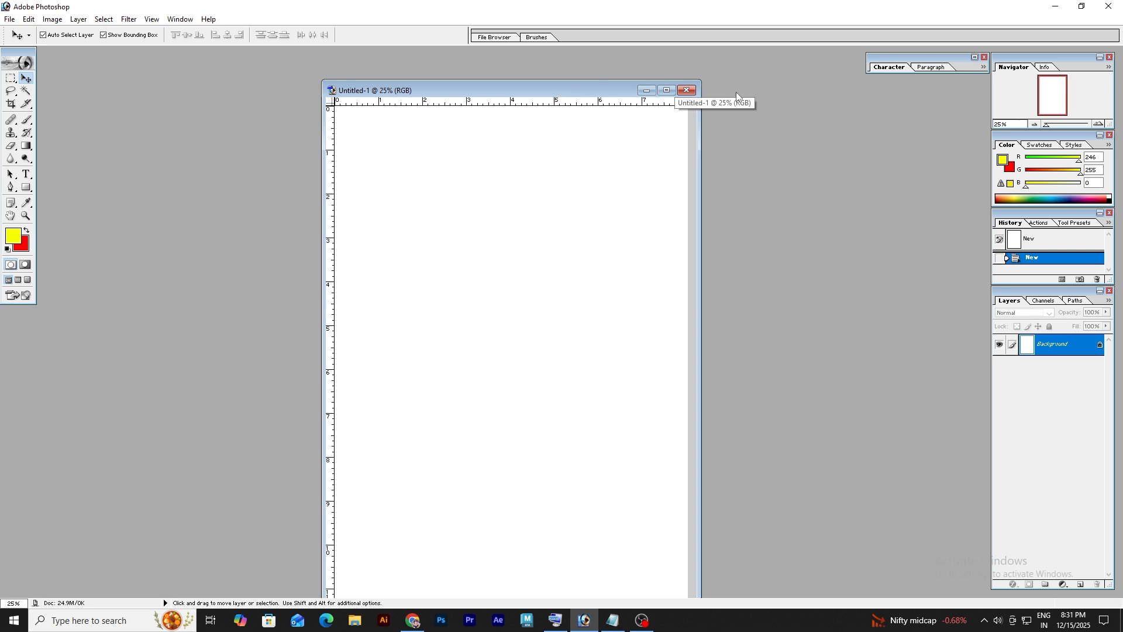
left_click(679, 88)
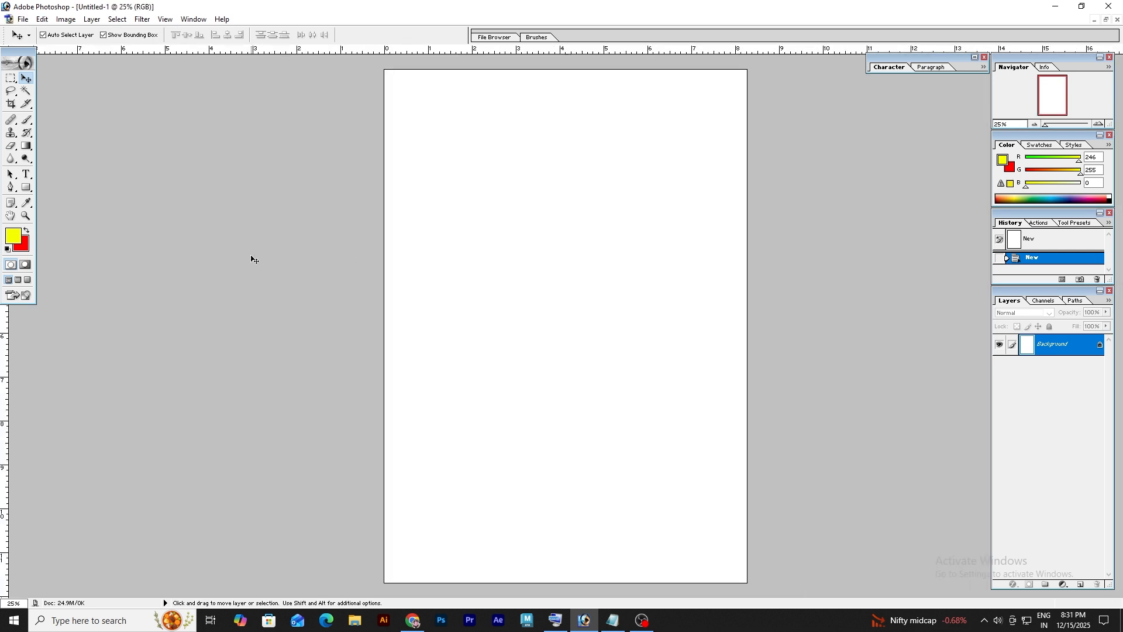
Add a horizontal text line with the first name in capitals on the upper part of the page.
left_click(27, 174)
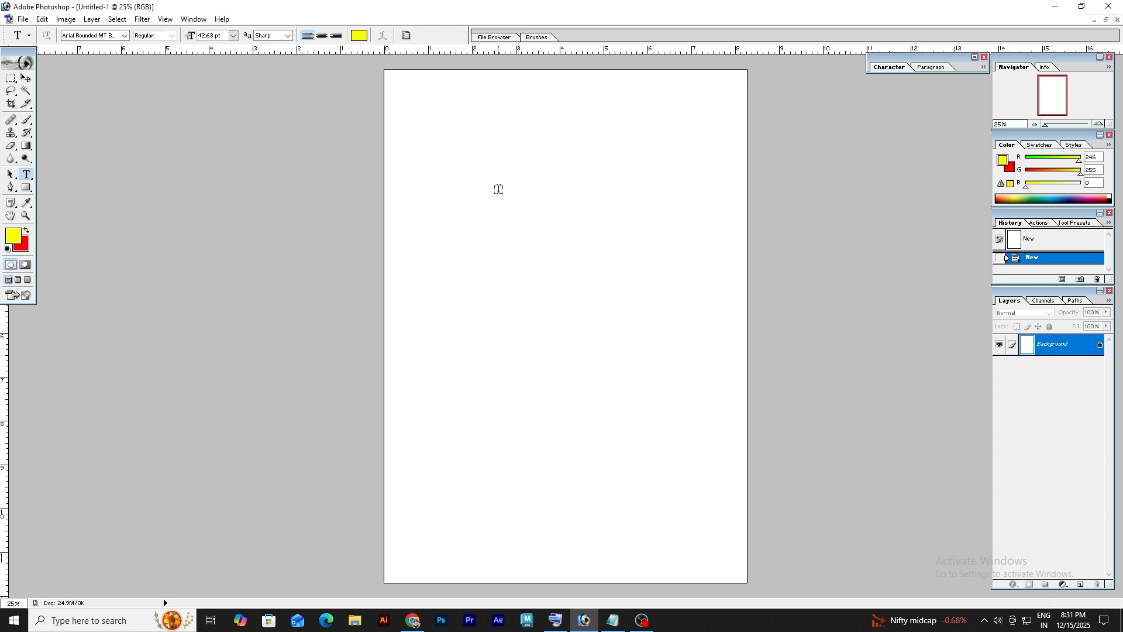
left_click(444, 194)
type("UTTAM")
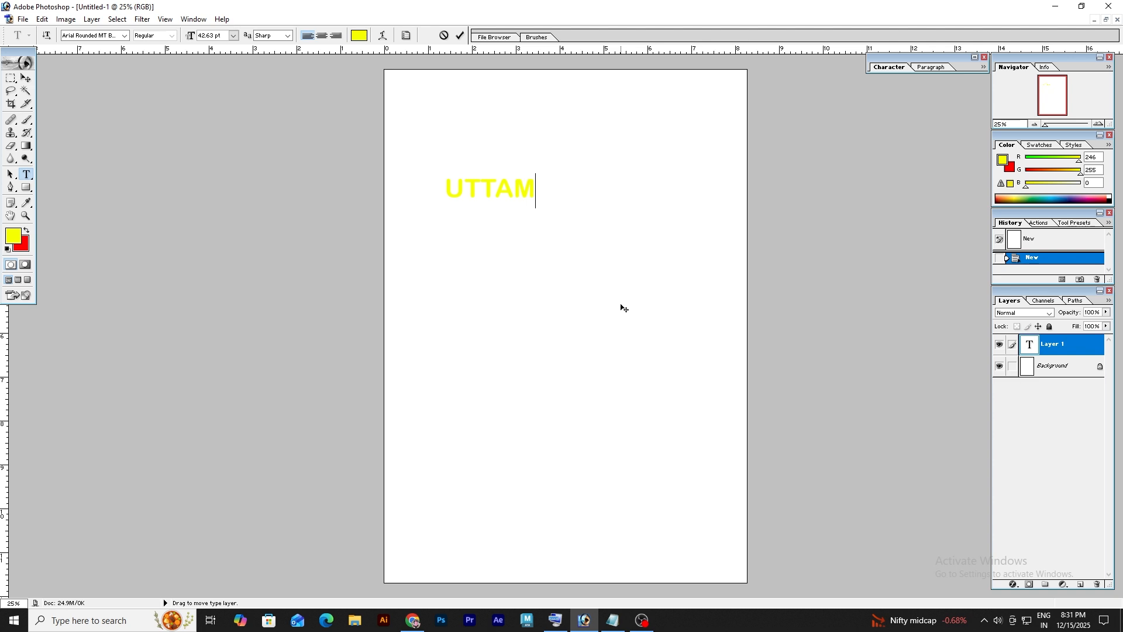
left_click(460, 35)
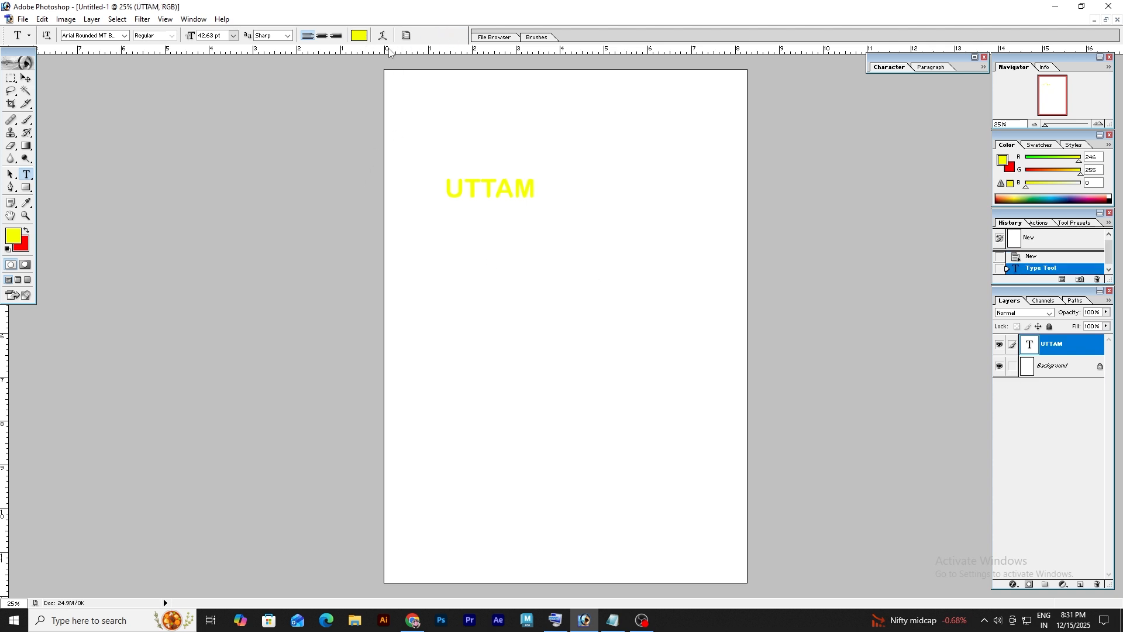
Change the name text's color to a bright magenta-pink.
left_click(360, 39)
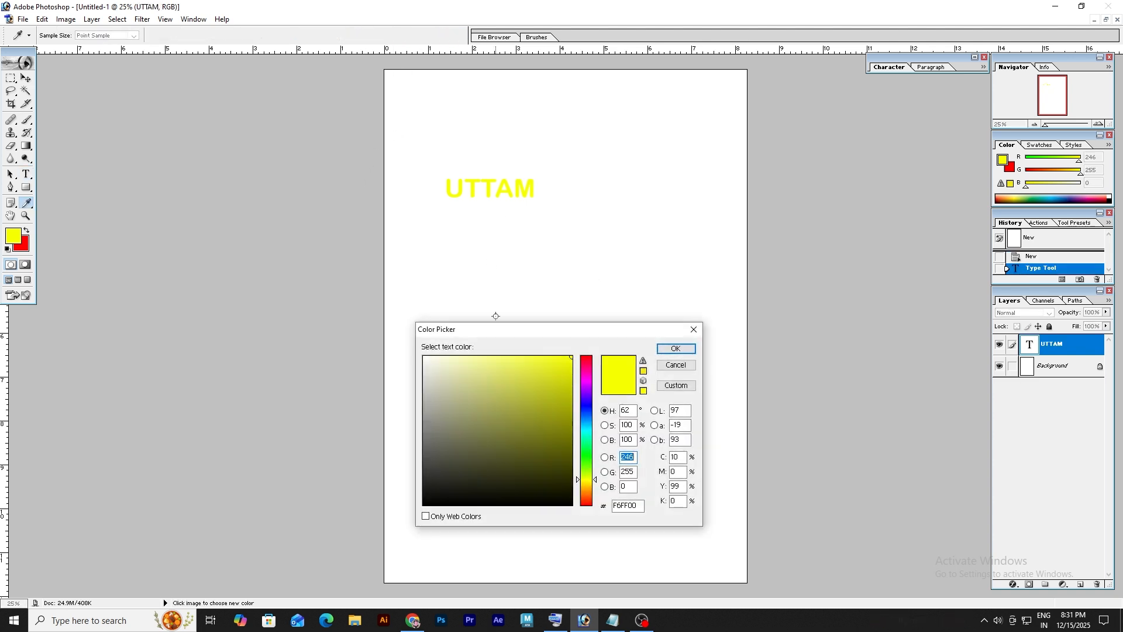
left_click(586, 373)
left_click(564, 377)
left_click(675, 348)
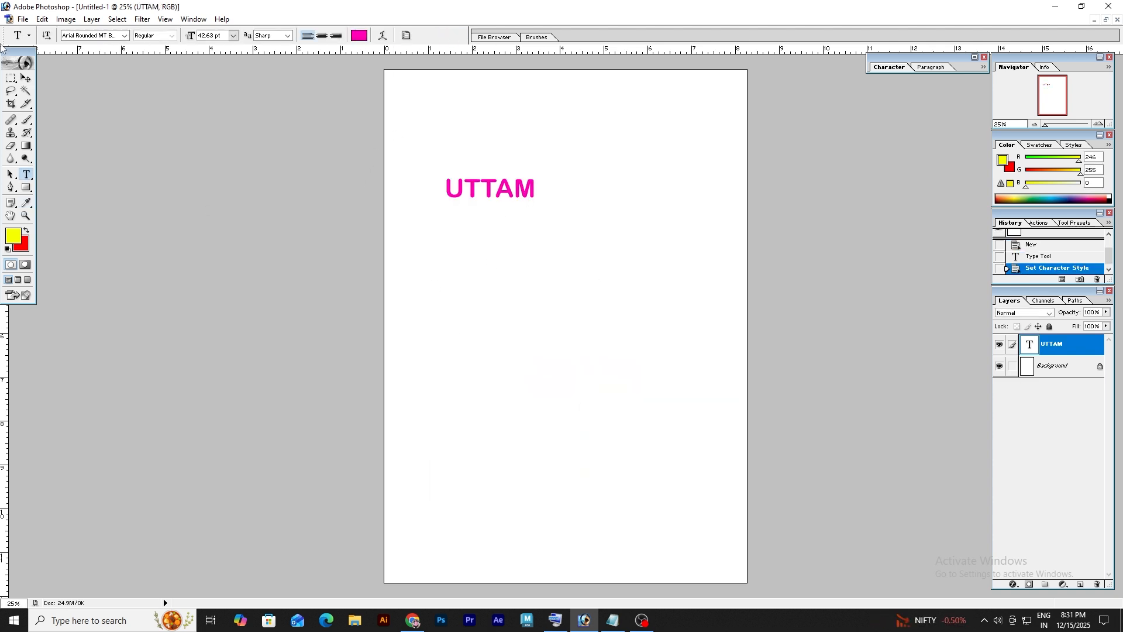
Enlarge the name text with Free Transform so that it spans nearly the full page width.
left_click(26, 79)
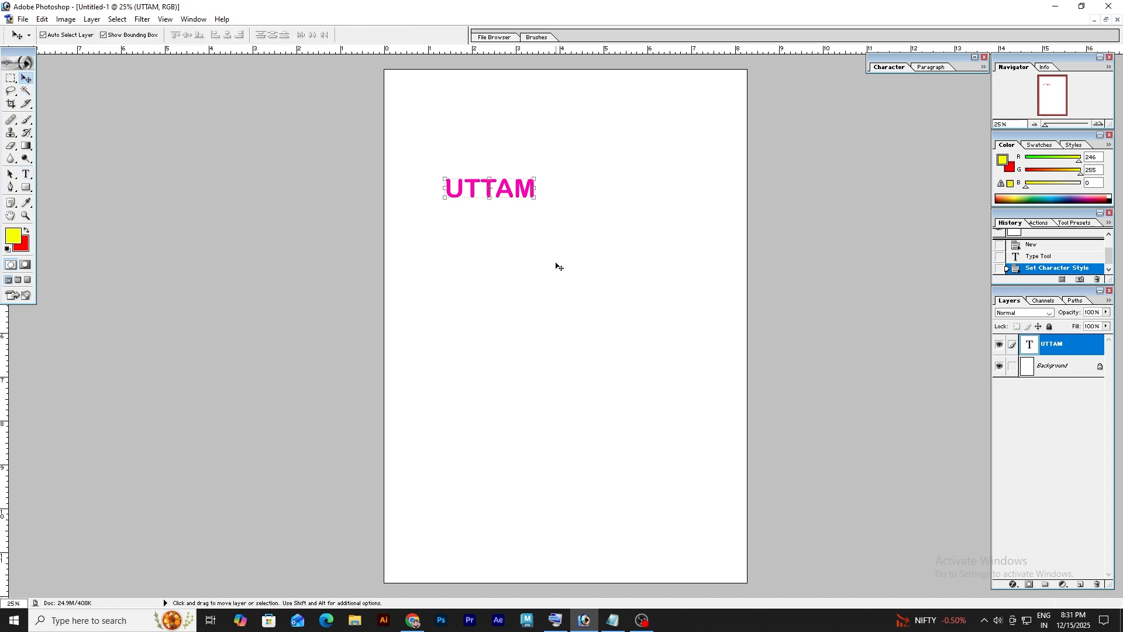
left_click_drag(534, 199, 784, 325)
left_click_drag(607, 233, 561, 217)
left_click(459, 36)
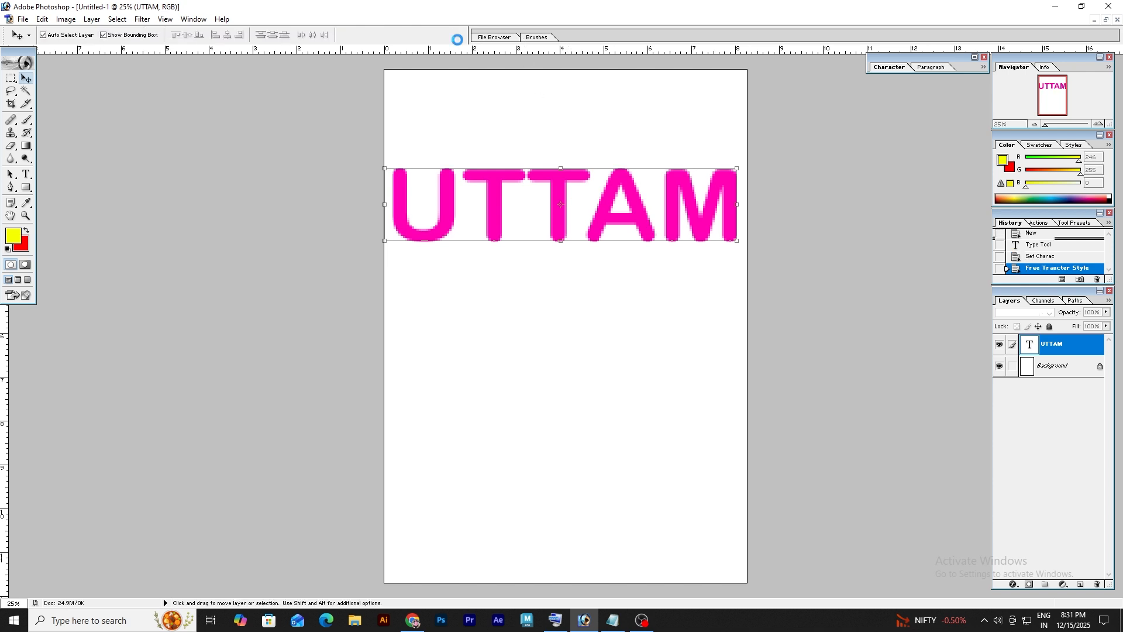
Apply faux bold to all the letters of the name text.
double_click(1030, 345)
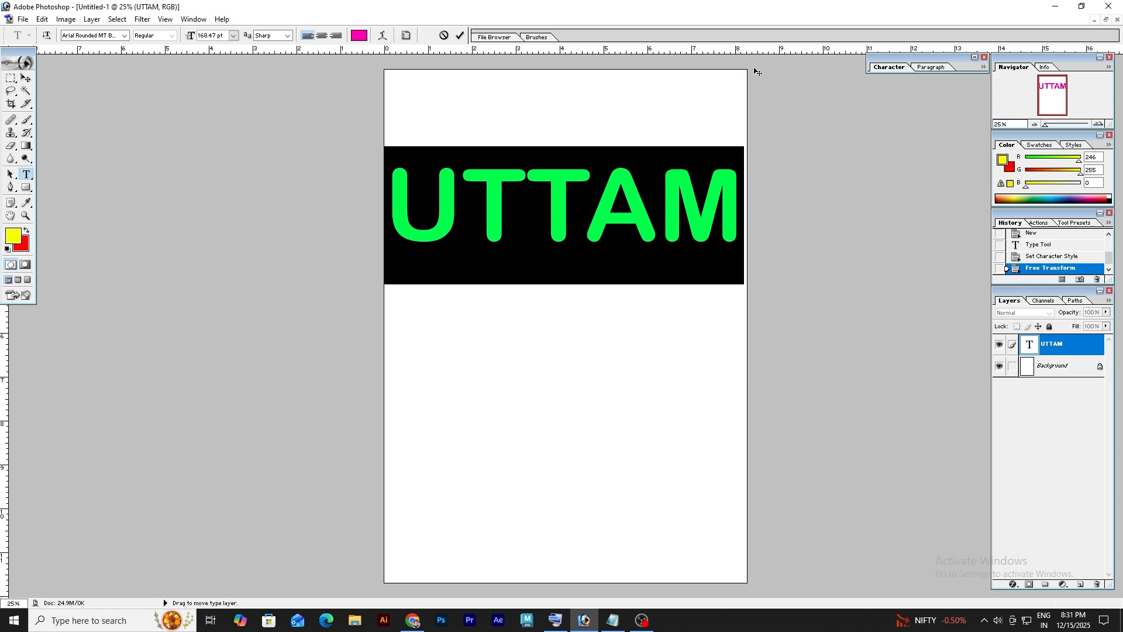
left_click(983, 67)
left_click(889, 66)
left_click(890, 67)
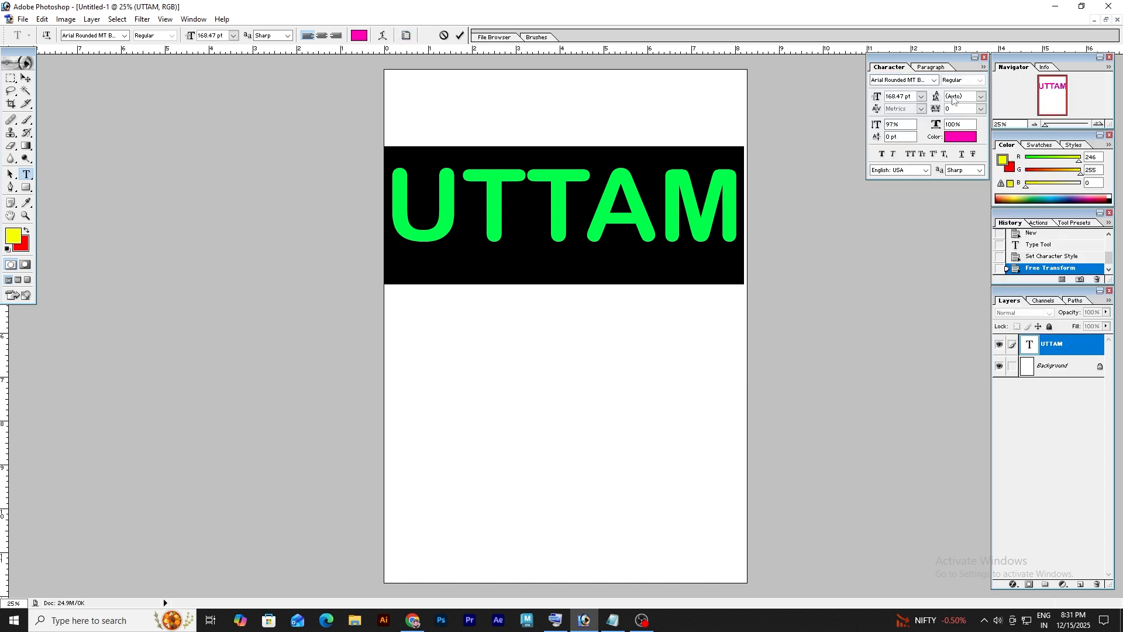
left_click(882, 153)
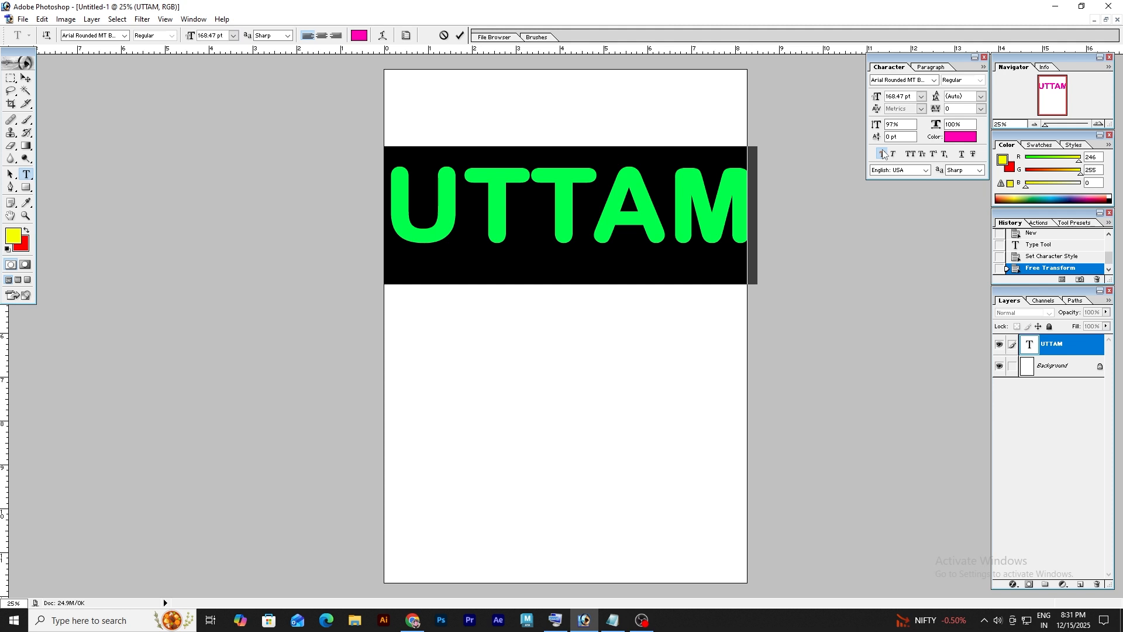
left_click(460, 35)
Move the name text up near the page's top edge and nudge it slightly right to fit the page width.
key("v")
left_click_drag(487, 187, 482, 172)
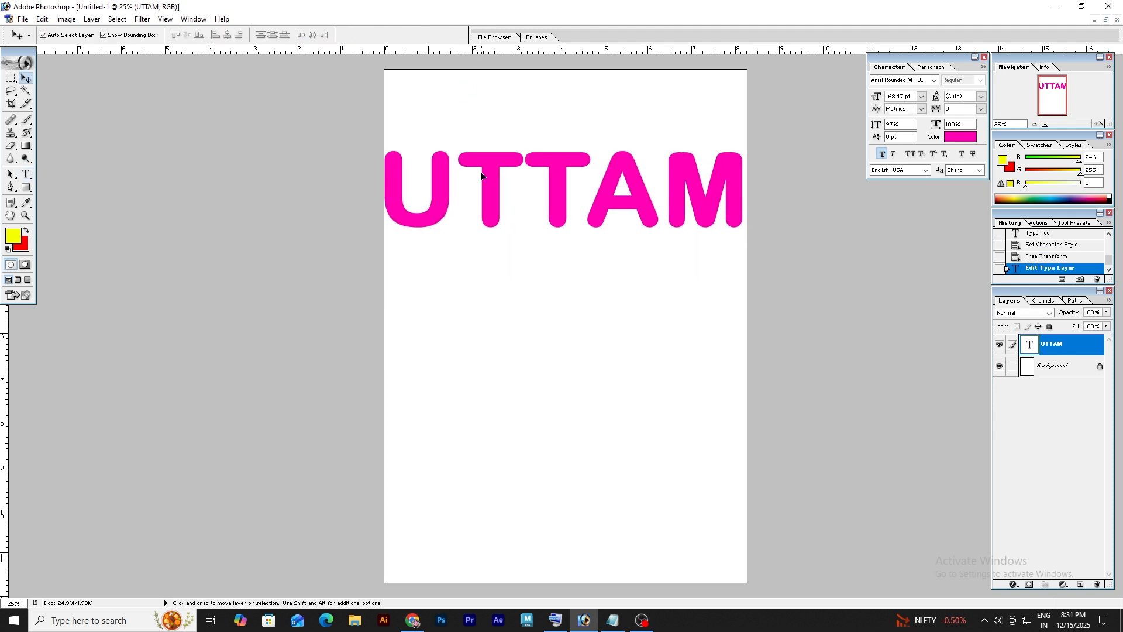
key("Right")
key("Right")
key("Right")
key("Right")
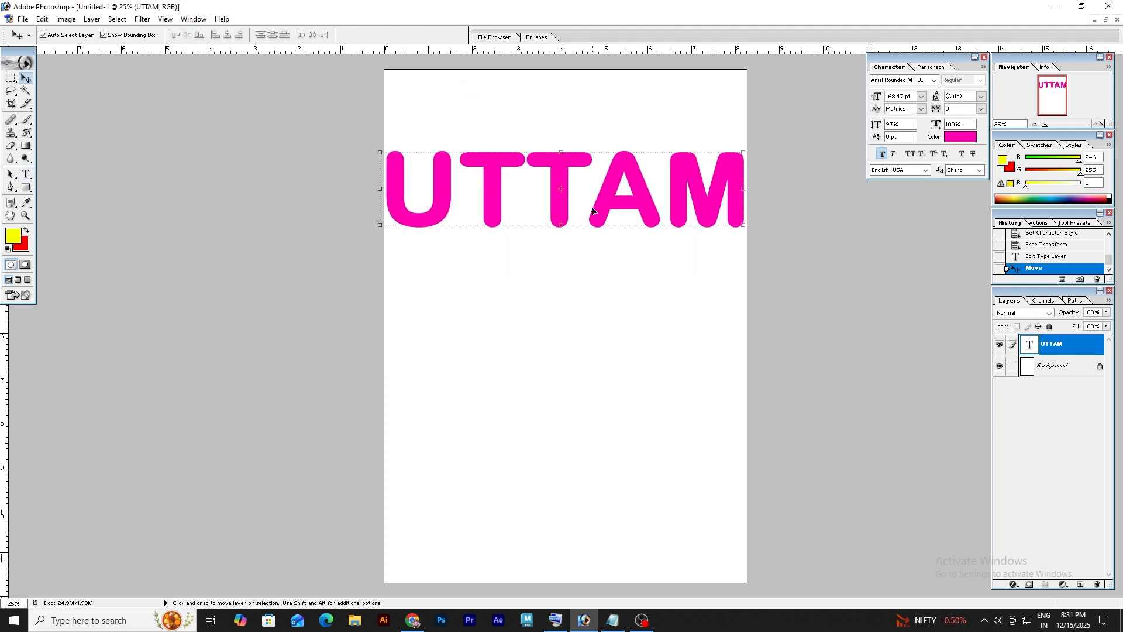
left_click_drag(550, 196, 551, 142)
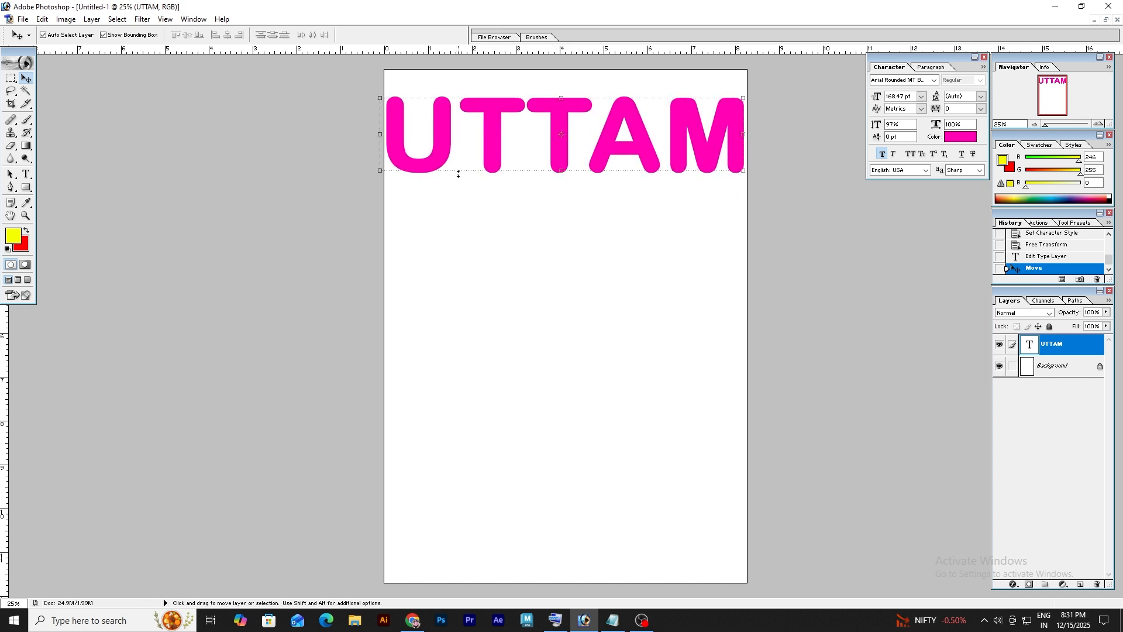
Draw a yellow circle shape about 6.3 inches in diameter below the name text with the Ellipse tool.
left_click(26, 187)
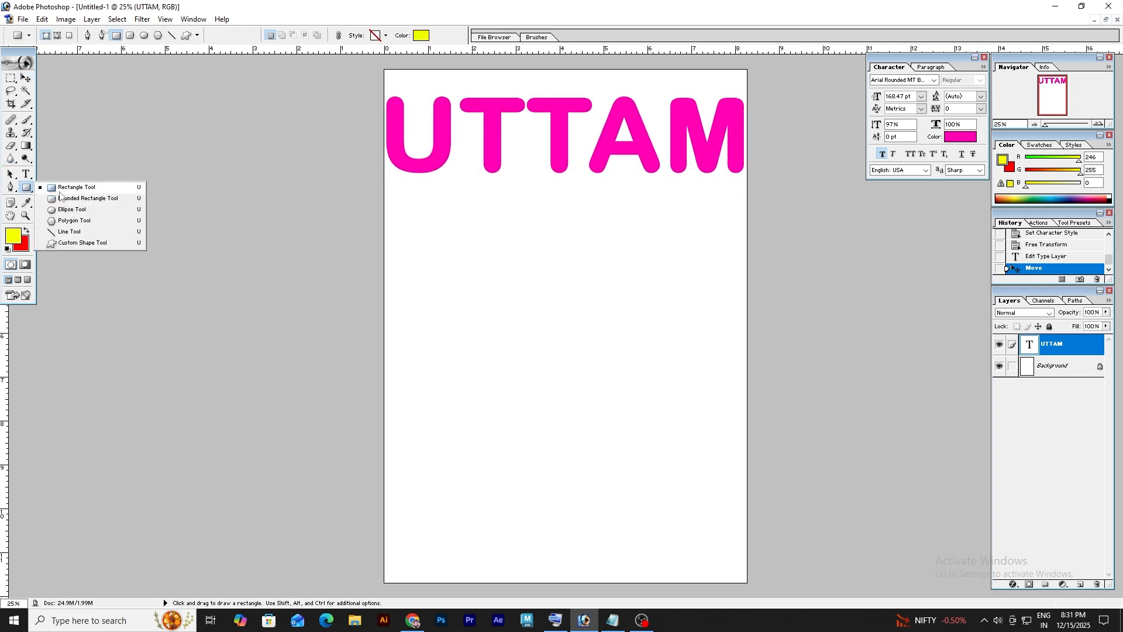
left_click(77, 214)
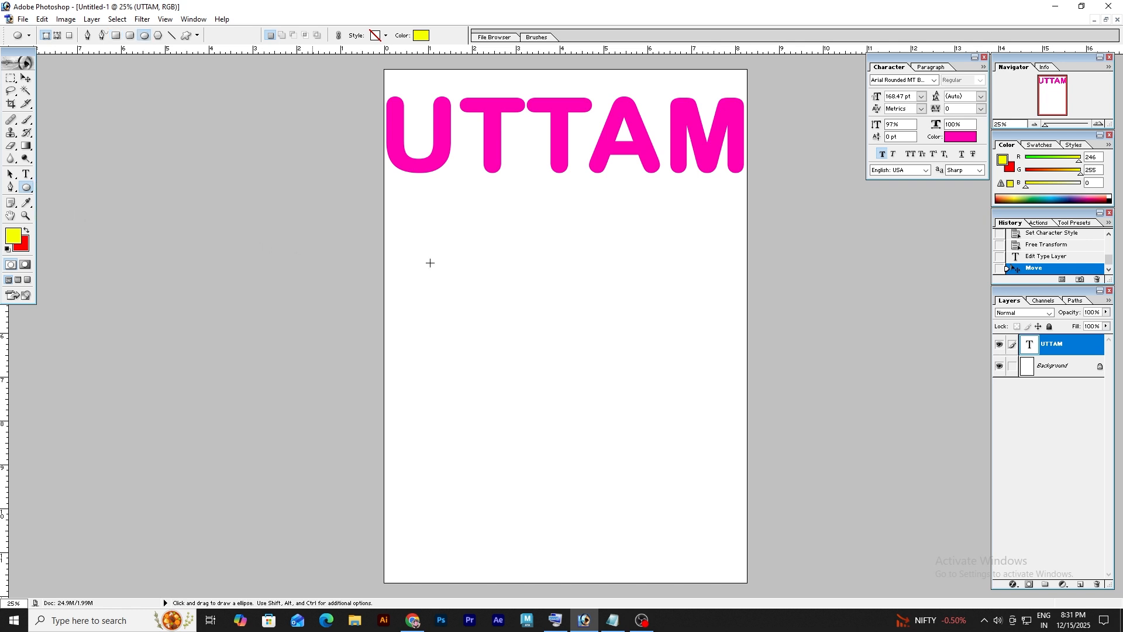
left_click_drag(403, 234, 678, 520)
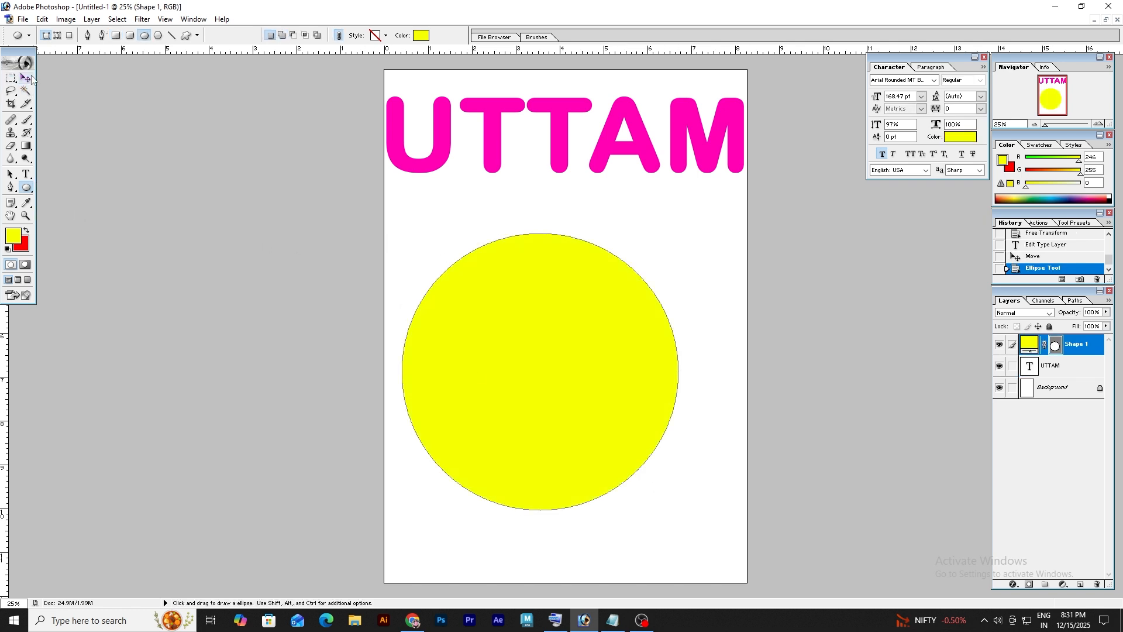
Center the yellow circle horizontally on the lower part of the page and move the name text slightly down.
left_click(25, 77)
left_click_drag(582, 379, 612, 348)
left_click_drag(610, 358, 607, 407)
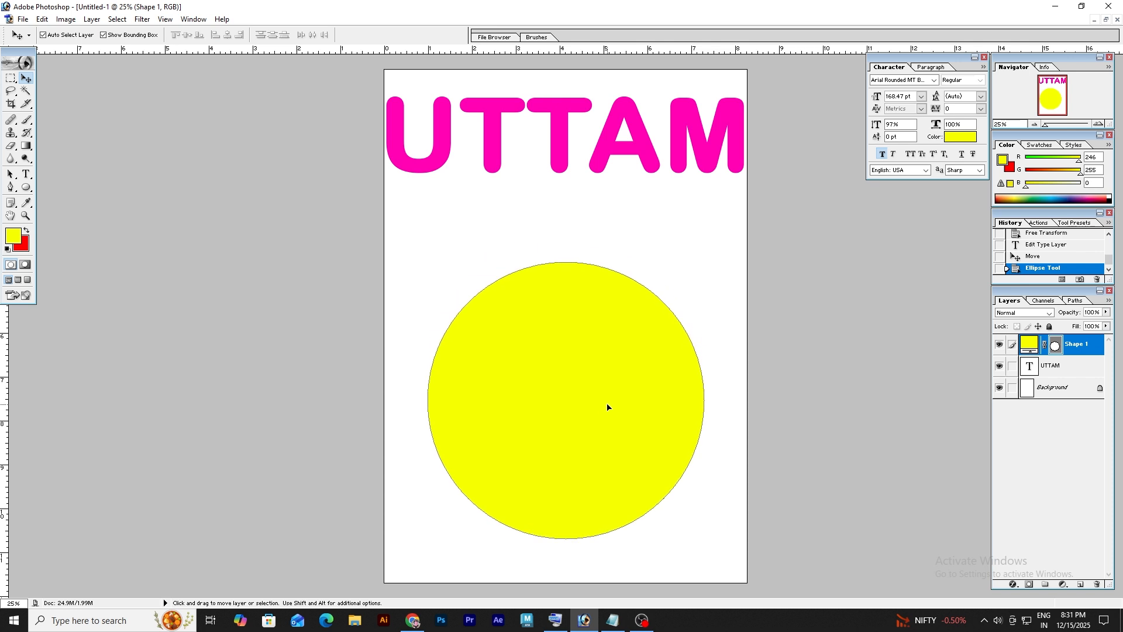
left_click_drag(559, 151, 555, 181)
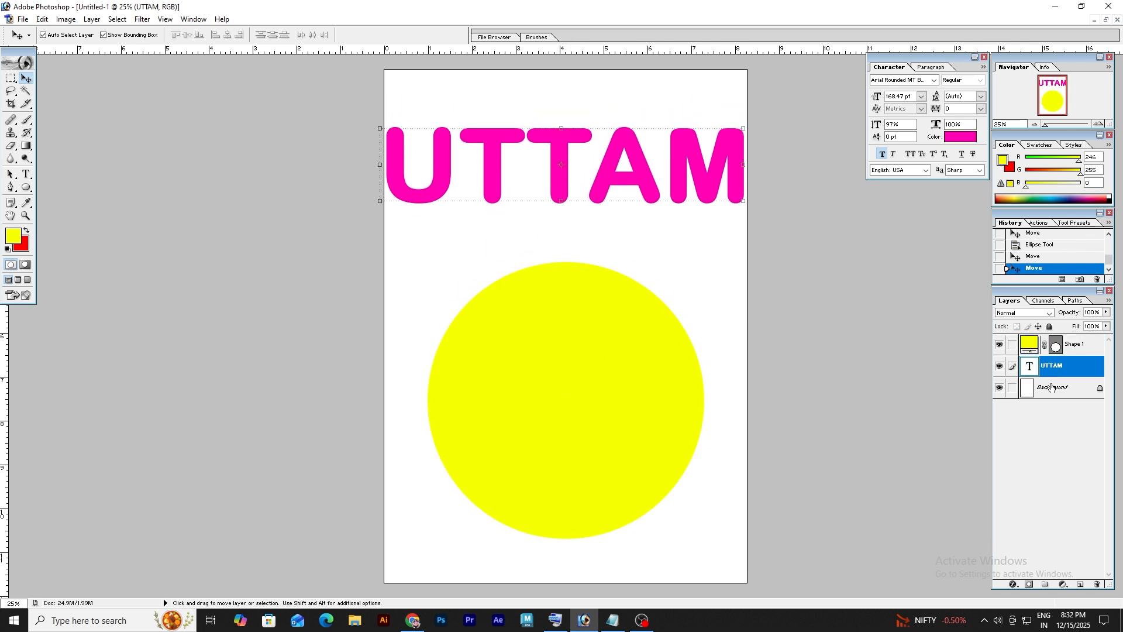
Restore the document to a floating window and bring up the dialog for opening another image.
left_click(1056, 347)
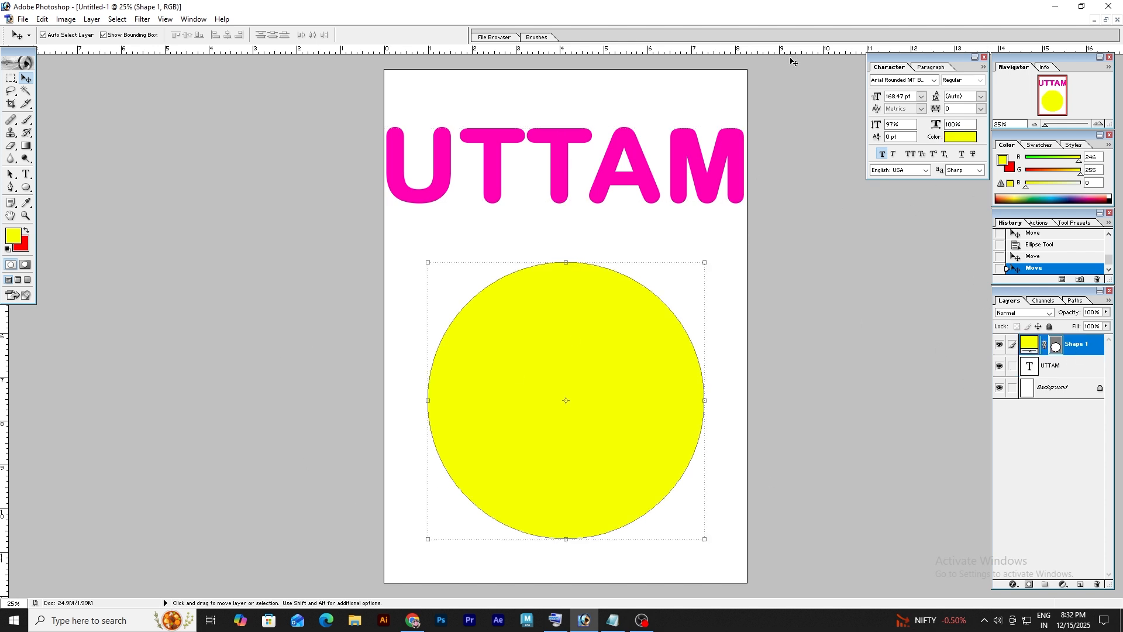
left_click(1107, 21)
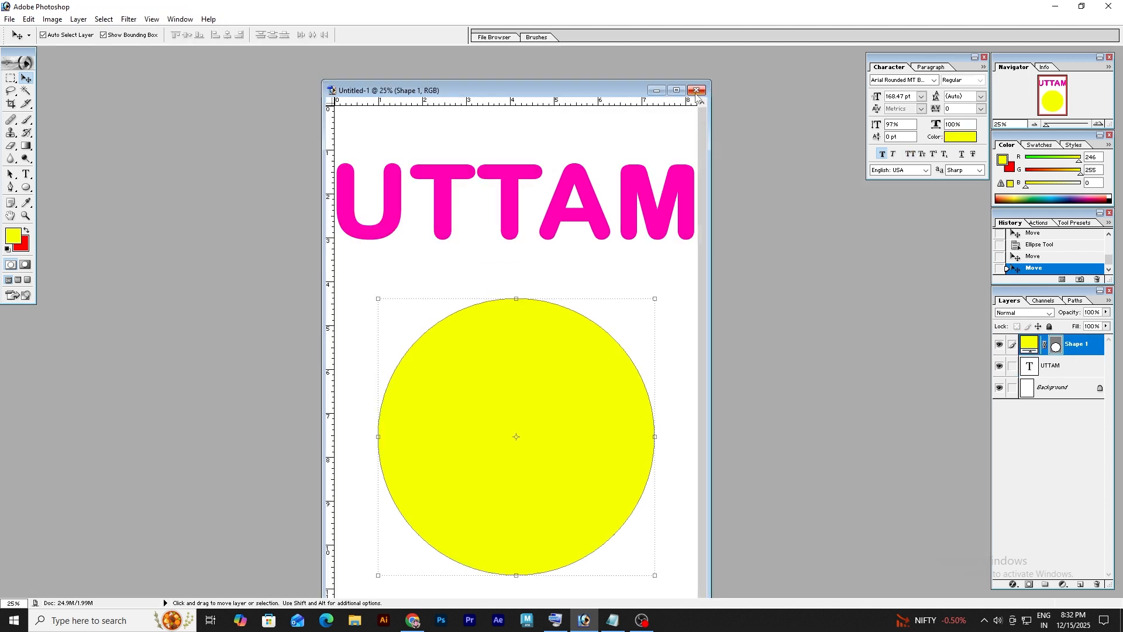
double_click(819, 88)
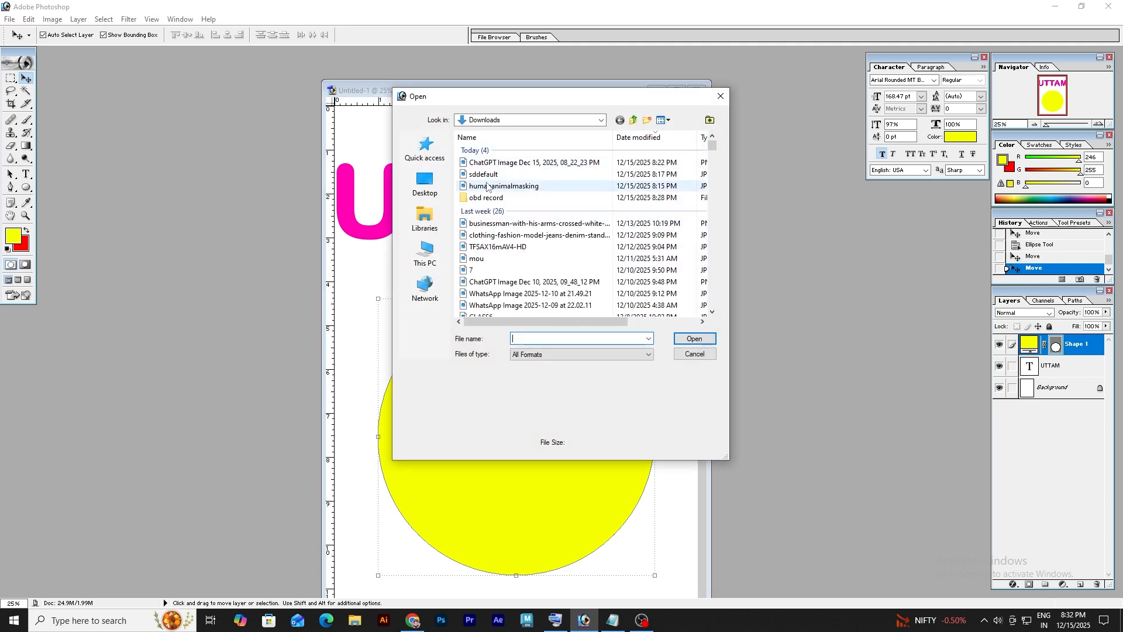
Preview several images in the Downloads folder as candidates for the masking fill.
left_click(495, 187)
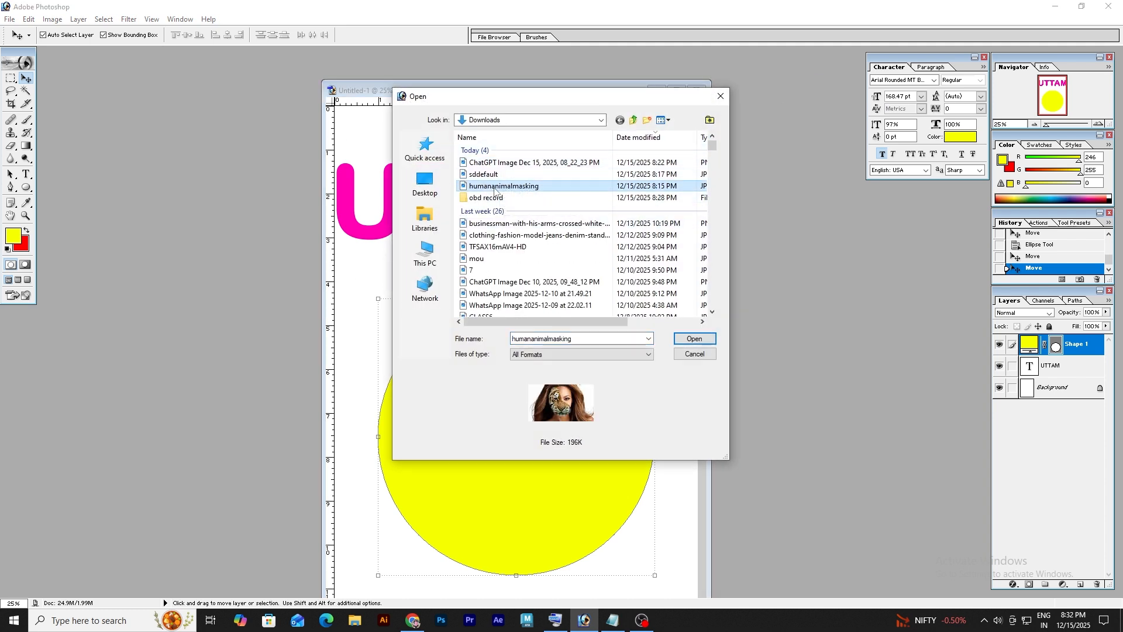
left_click(501, 224)
left_click(501, 236)
left_click(502, 258)
left_click(502, 271)
scroll(509, 296, "down", 1)
left_click(524, 261)
left_click(524, 252)
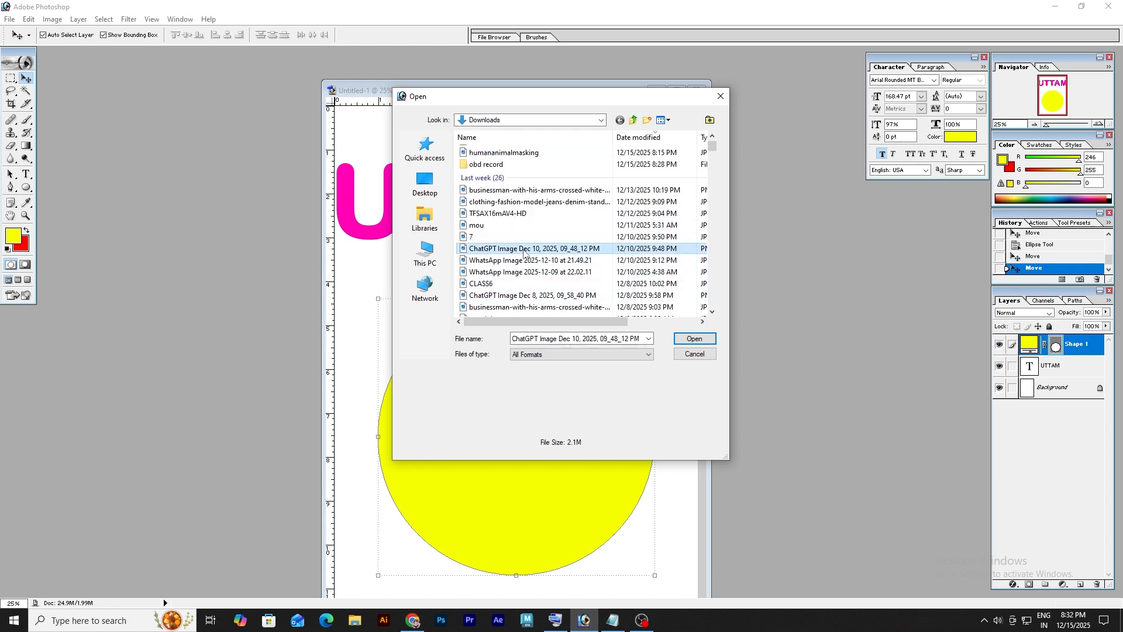
Open the wood image from Downloads, discarding its embedded color profile.
scroll(524, 252, "down", 3)
left_click(513, 265)
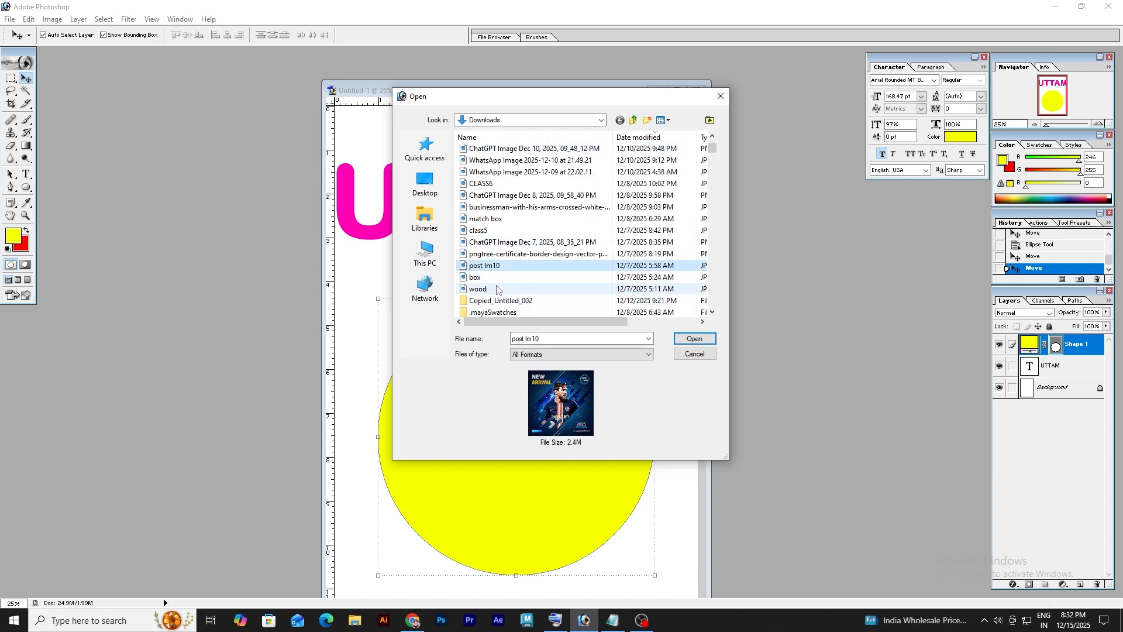
left_click(505, 278)
left_click(501, 289)
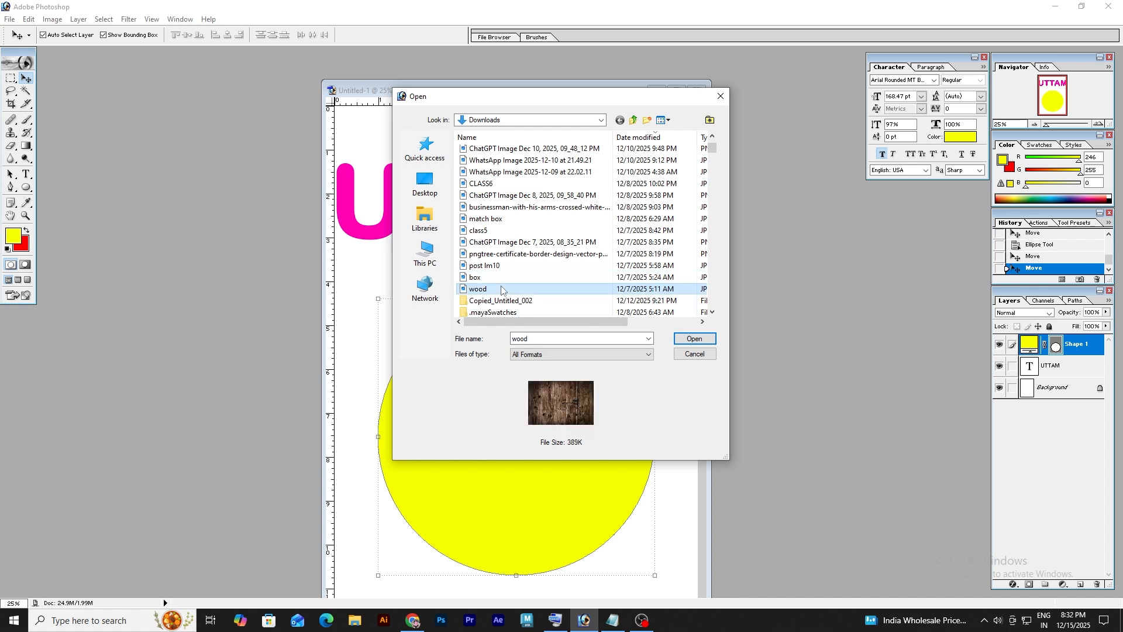
double_click(501, 289)
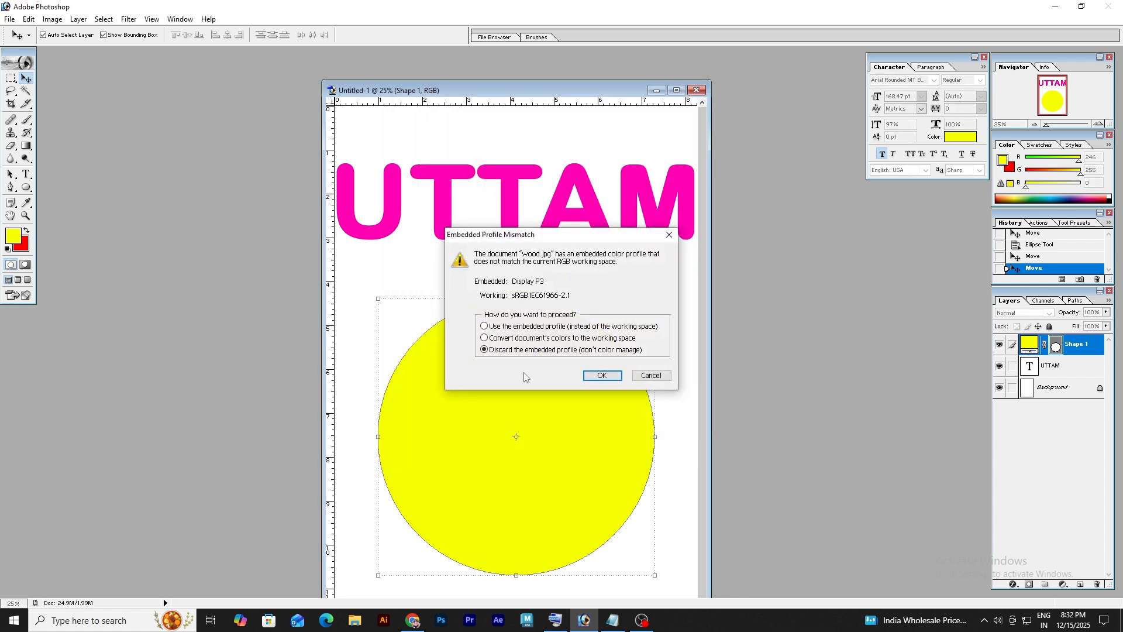
left_click(587, 377)
Copy the wood image into the name document between the text and the circle, and maximize that document's window.
left_click_drag(251, 67, 209, 98)
left_click_drag(128, 226, 494, 288)
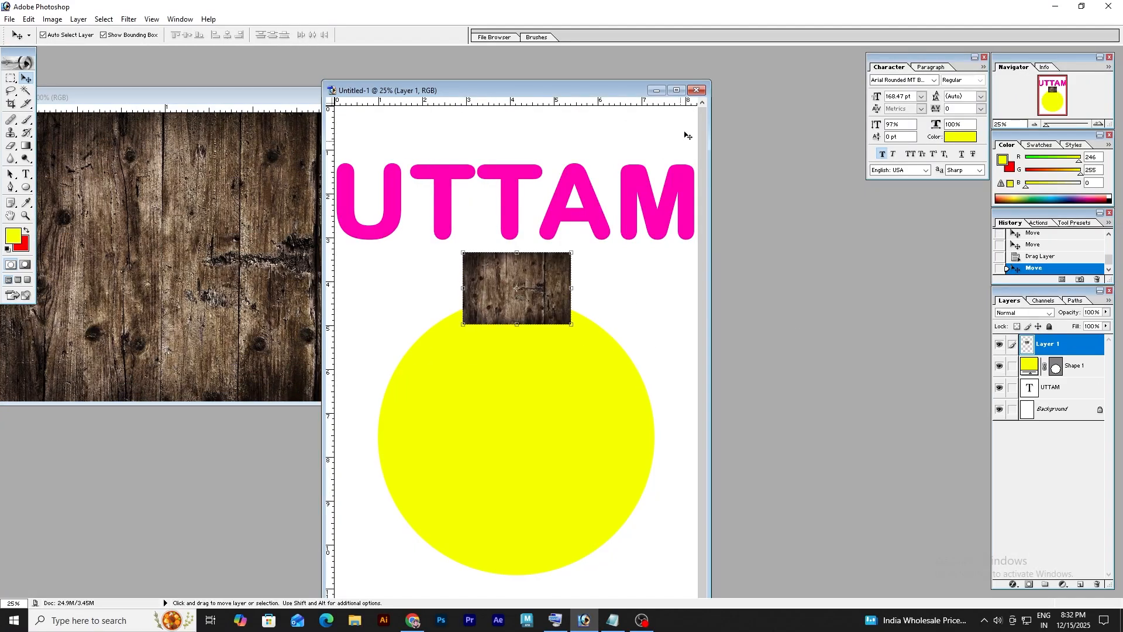
left_click(676, 90)
Scale the wood image proportionally to about 222.6% and move it up over the lower part of the name text.
left_click_drag(620, 287, 753, 376)
left_click_drag(644, 310, 566, 298)
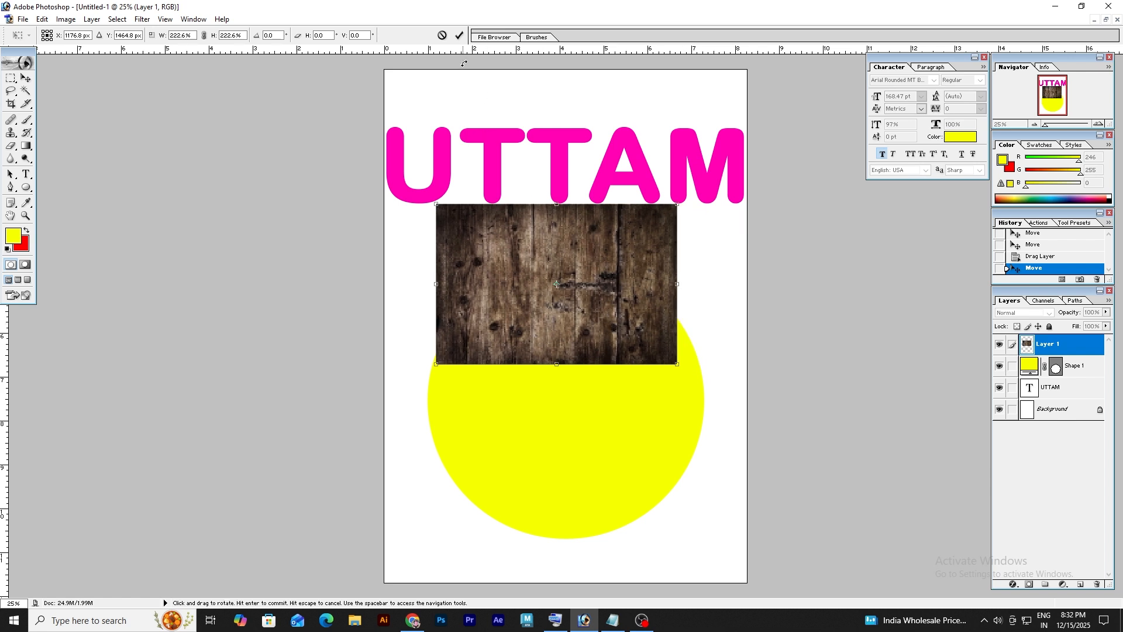
left_click(460, 35)
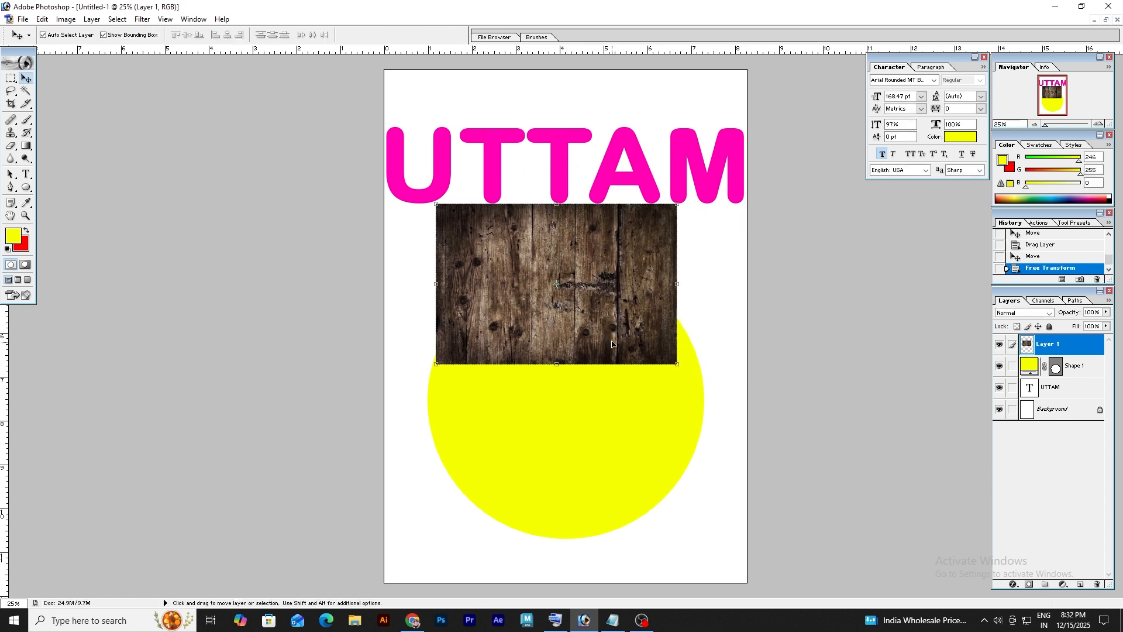
left_click_drag(612, 344, 645, 237)
left_click(582, 328)
left_click(595, 237)
left_click_drag(596, 185, 579, 487)
left_click_drag(1048, 345, 1097, 584)
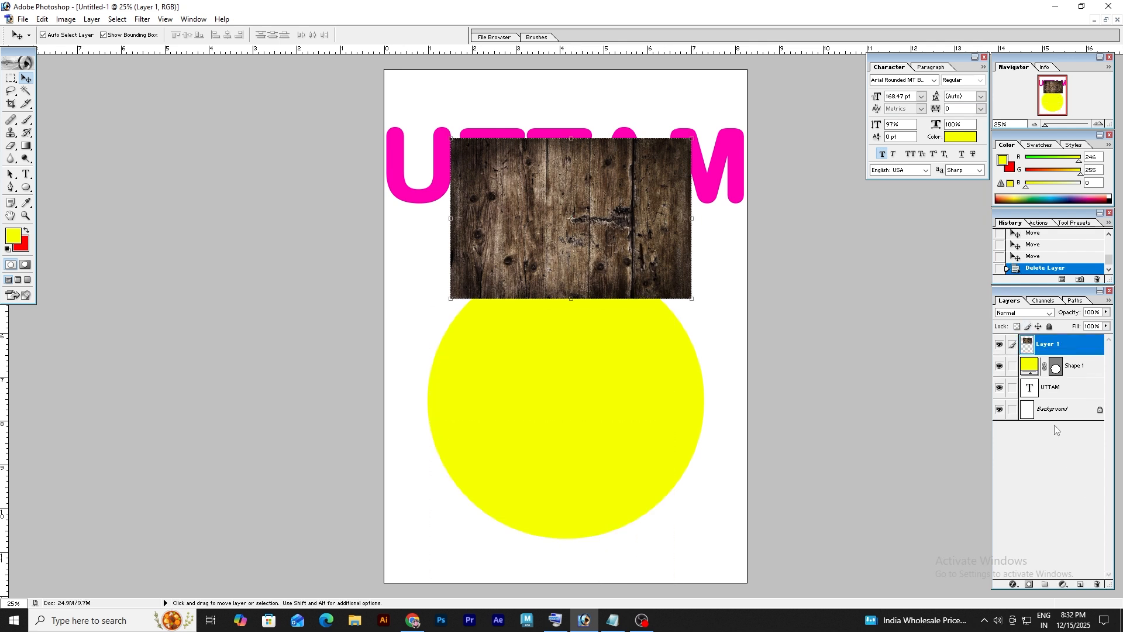
Duplicate the wood image straight down onto the yellow circle and hide that copy.
key("alt")
left_click_drag(597, 192, 601, 387)
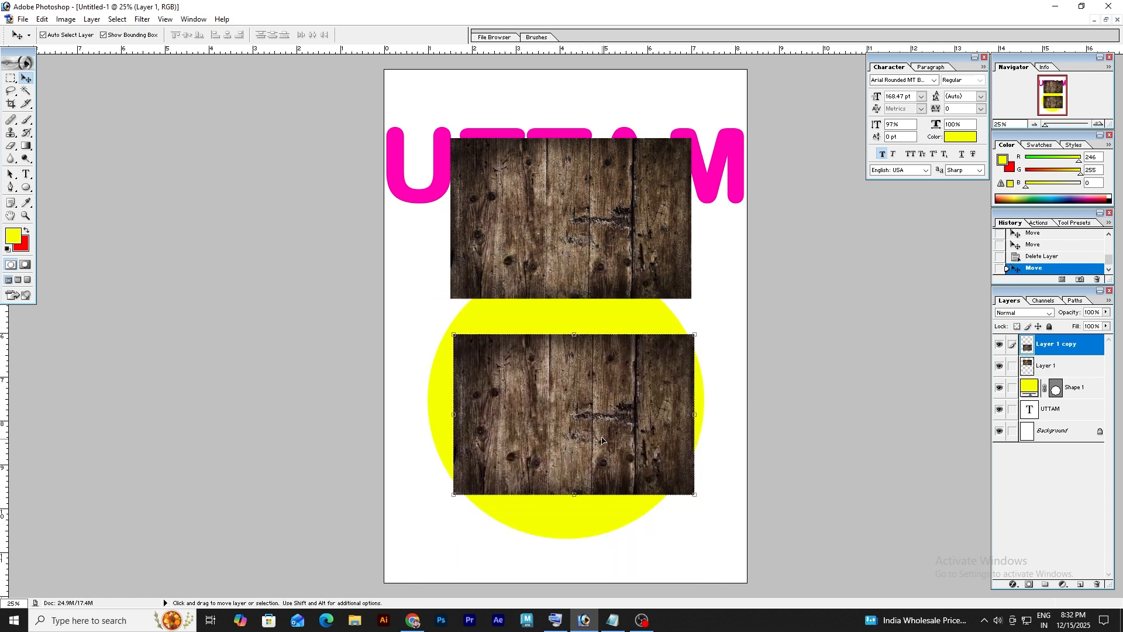
left_click(999, 345)
Center the original wood image over the name text, keeping the wood copy on the circle hidden.
left_click_drag(599, 247, 602, 206)
mouse_move(1059, 345)
left_mouse_down()
mouse_move(1065, 361)
mouse_move(1061, 345)
left_mouse_up()
left_click(999, 345)
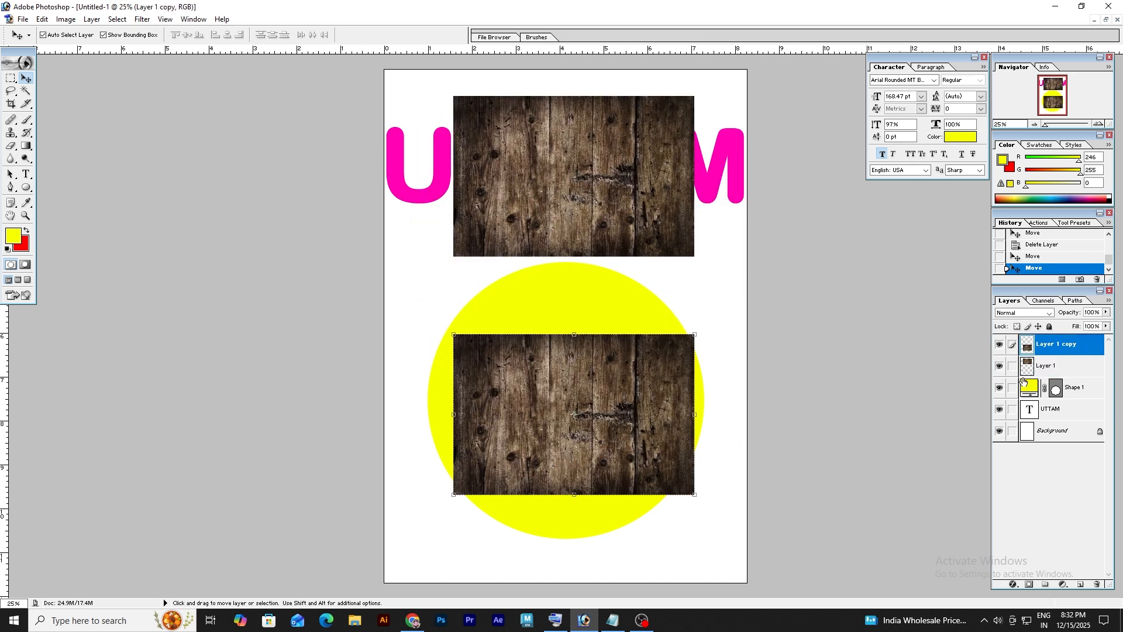
left_click(999, 345)
left_click_drag(601, 185, 569, 180)
left_click(554, 151)
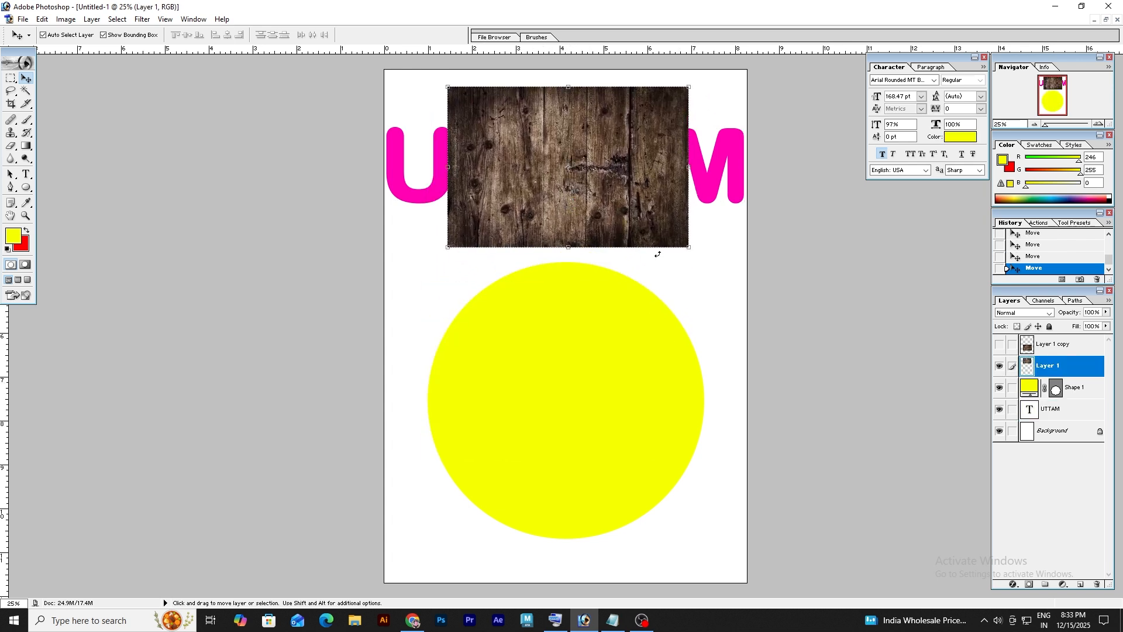
Scale the wood image over the name text proportionally to about 150.8% so it spans the full page width.
key("shift")
left_click_drag(687, 248, 611, 230)
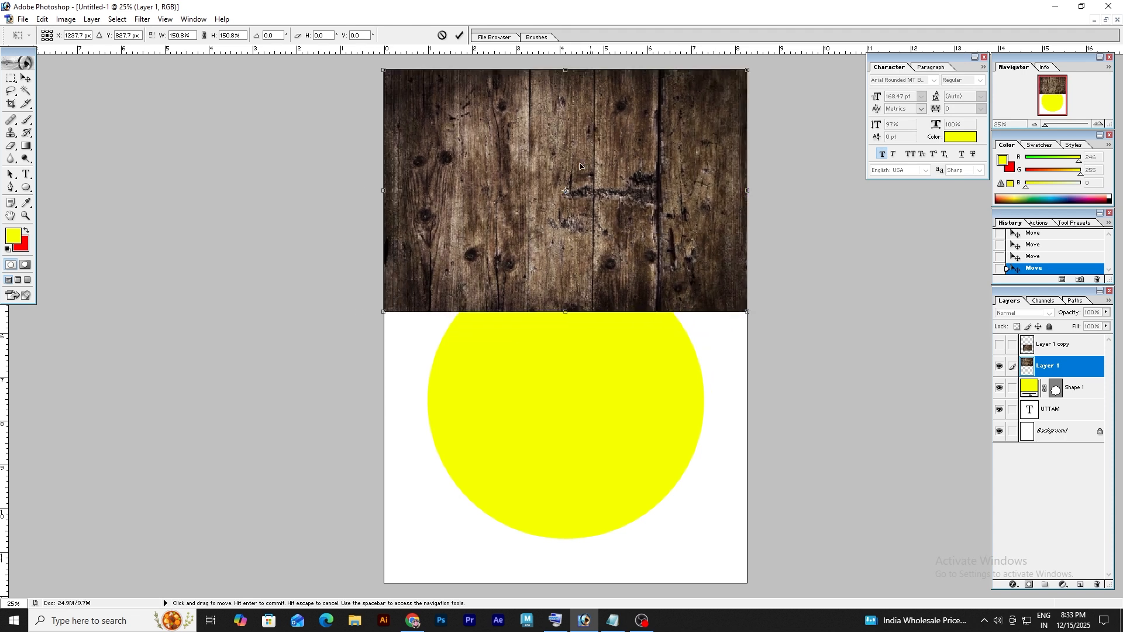
left_click(459, 35)
left_click_drag(591, 172, 624, 196)
Move the page-wide wood layer below the circle's shape layer, directly above the name text layer, and keep it selected.
left_click_drag(1052, 365, 1047, 398)
left_click(1044, 409)
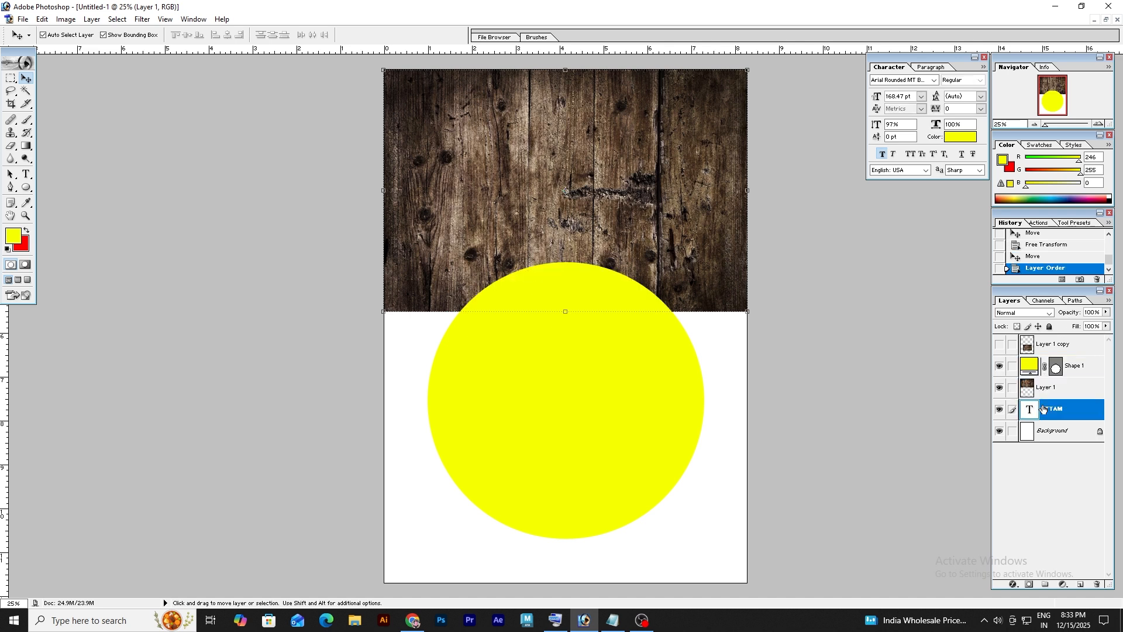
left_click(1044, 385)
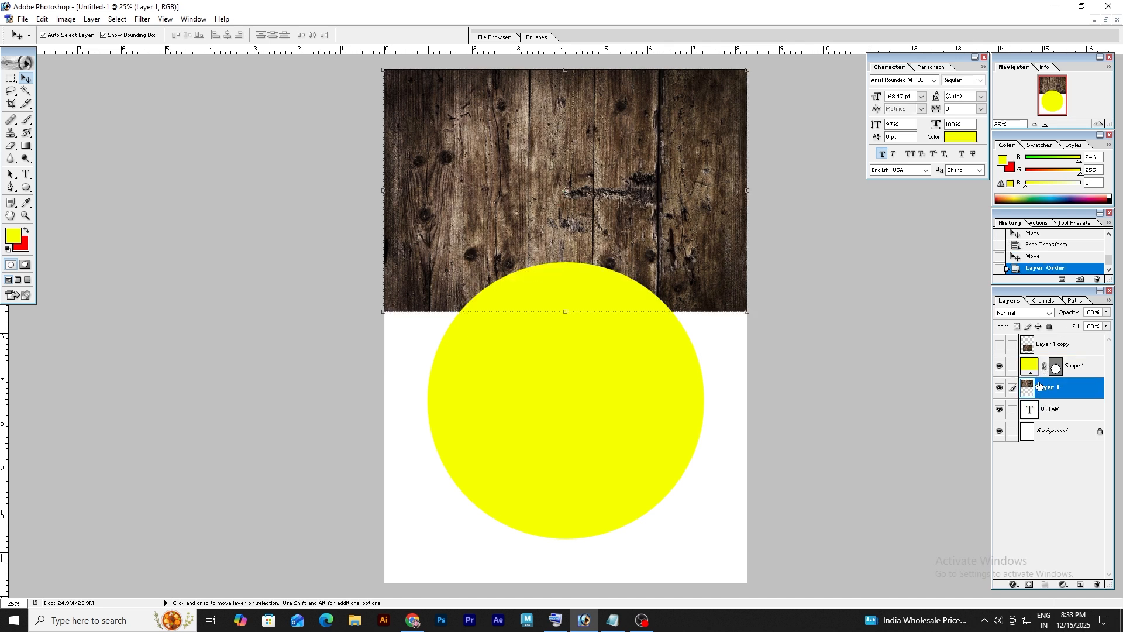
key("alt")
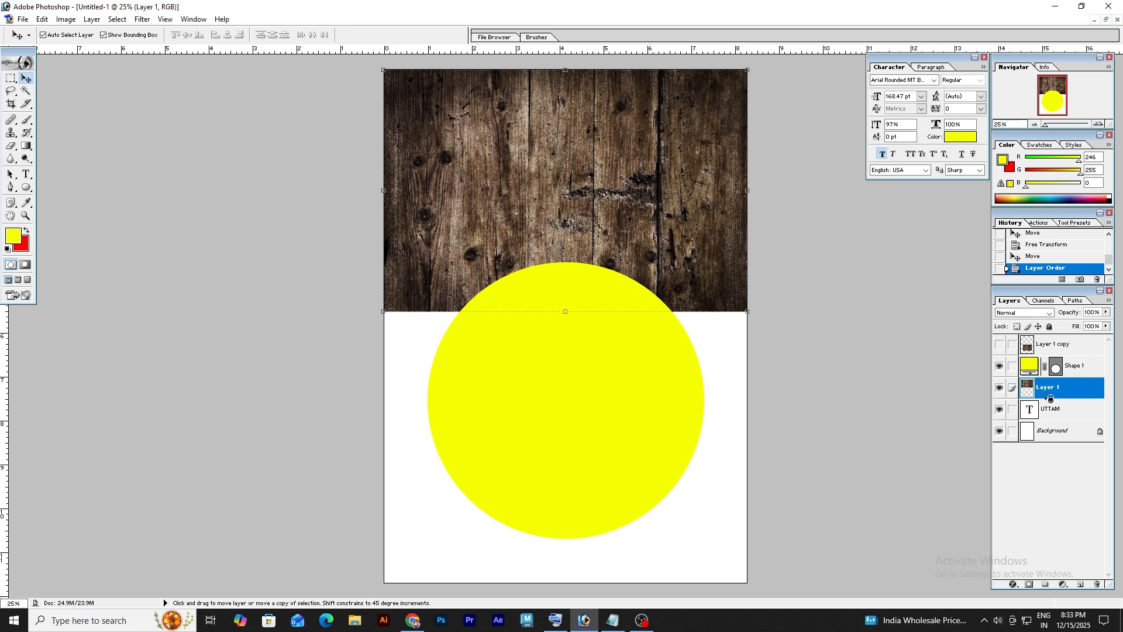
left_click(1044, 409)
left_click(1045, 394)
left_click(1044, 410)
left_click(1047, 394)
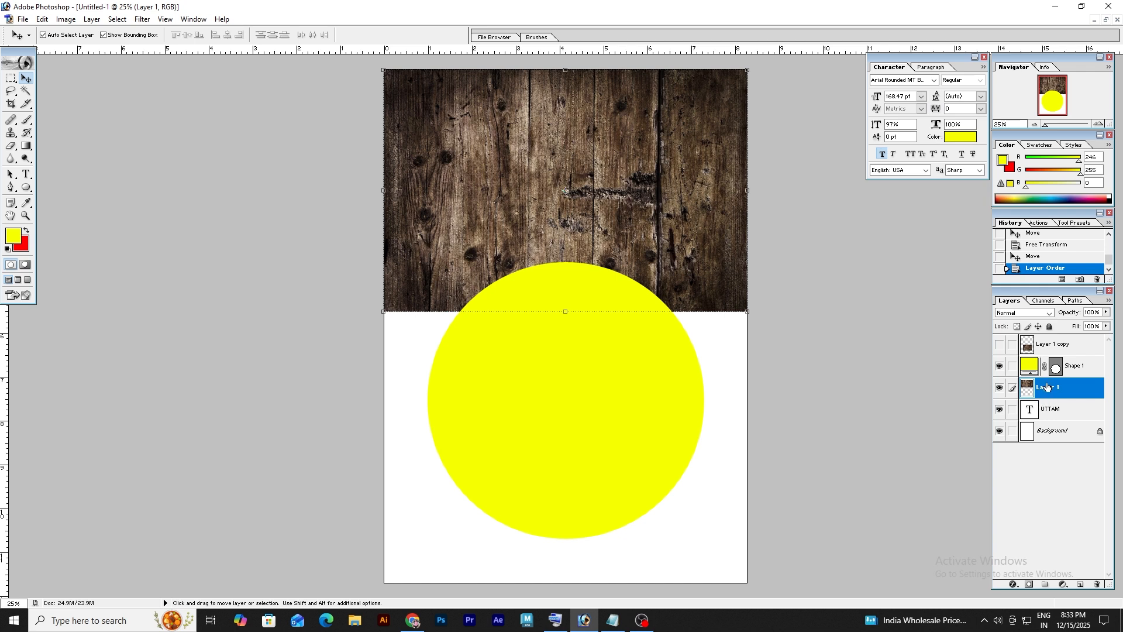
Bring up the on-screen keyboard and clip the wood layer to the name text layer beneath it.
left_click(558, 617)
left_click_drag(783, 454, 673, 253)
left_click(599, 351)
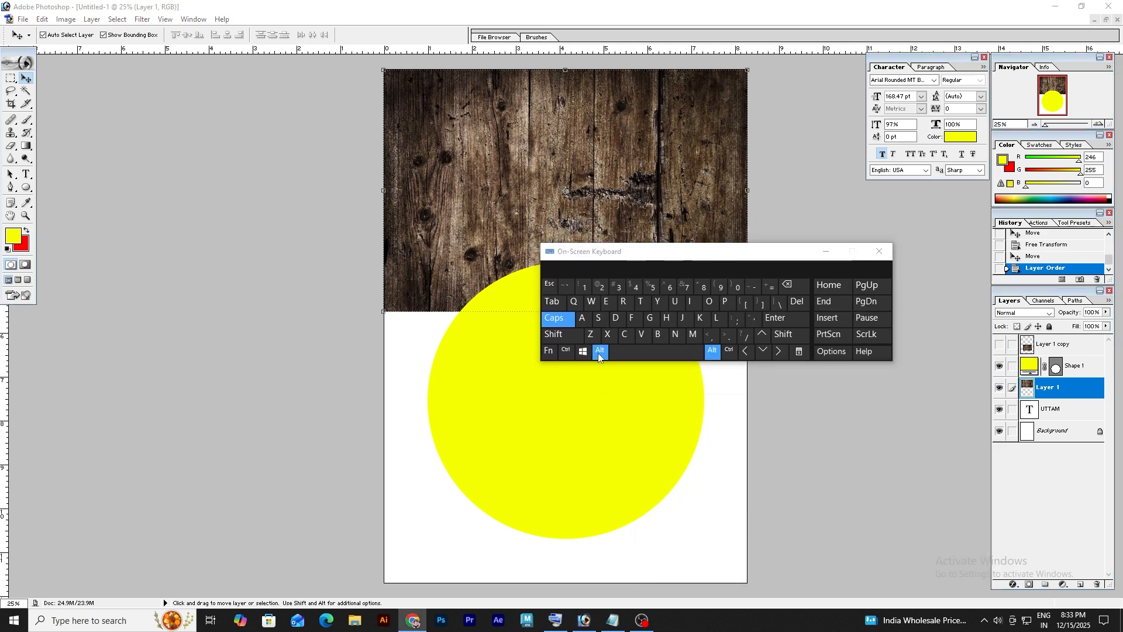
left_click(1051, 400, "alt")
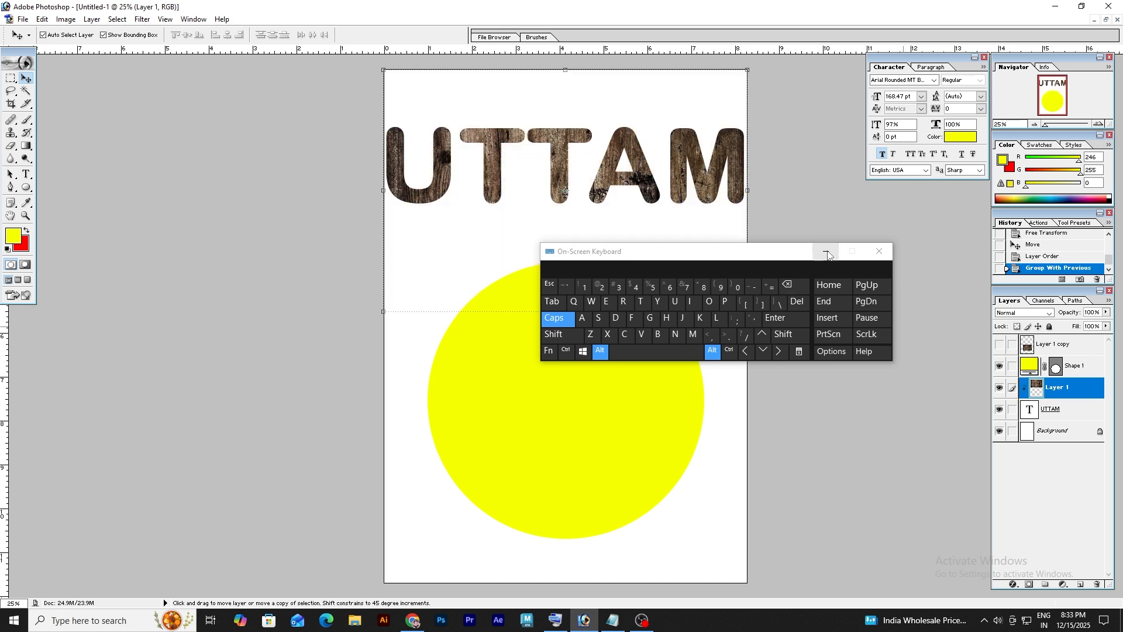
Duplicate the clipped wood texture slightly down and left inside the name text, and move the on-screen keyboard clear of the circle.
left_click_drag(609, 173, 658, 227)
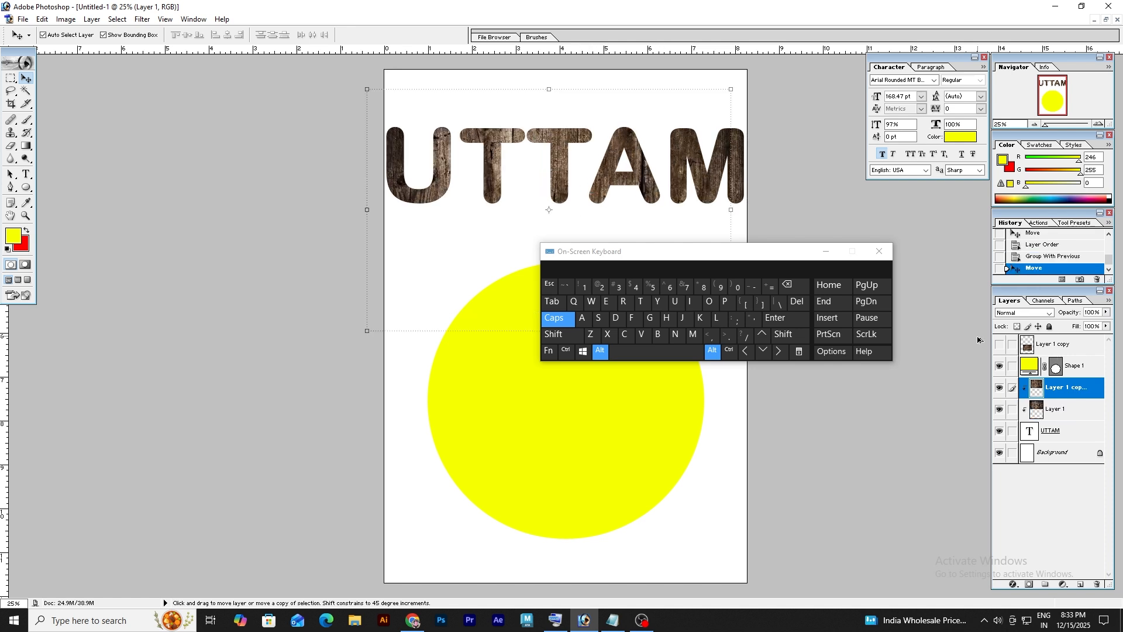
left_click_drag(681, 253, 184, 157)
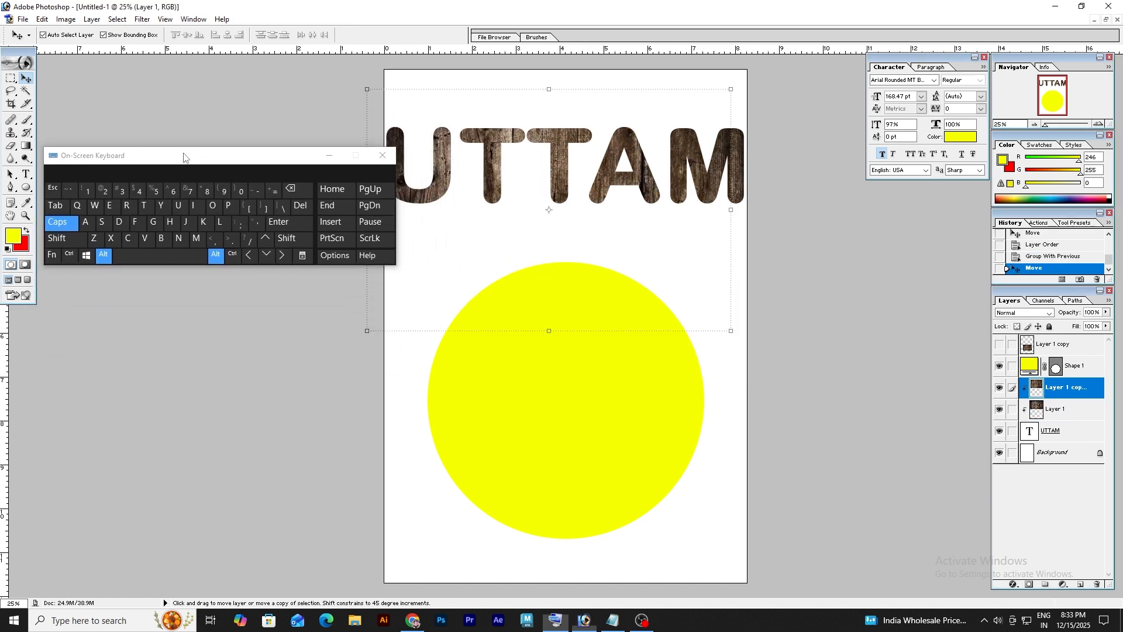
left_click_drag(258, 150, 259, 94)
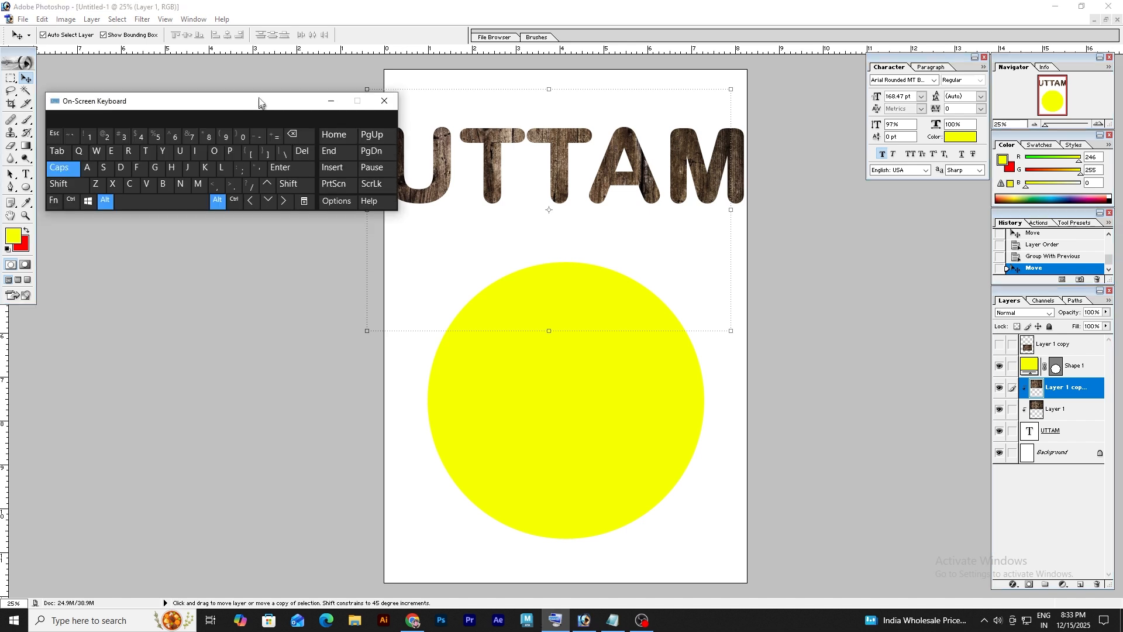
Show the hidden wood copy on the circle and scale it proportionally to about 166.4%.
left_click(1000, 346)
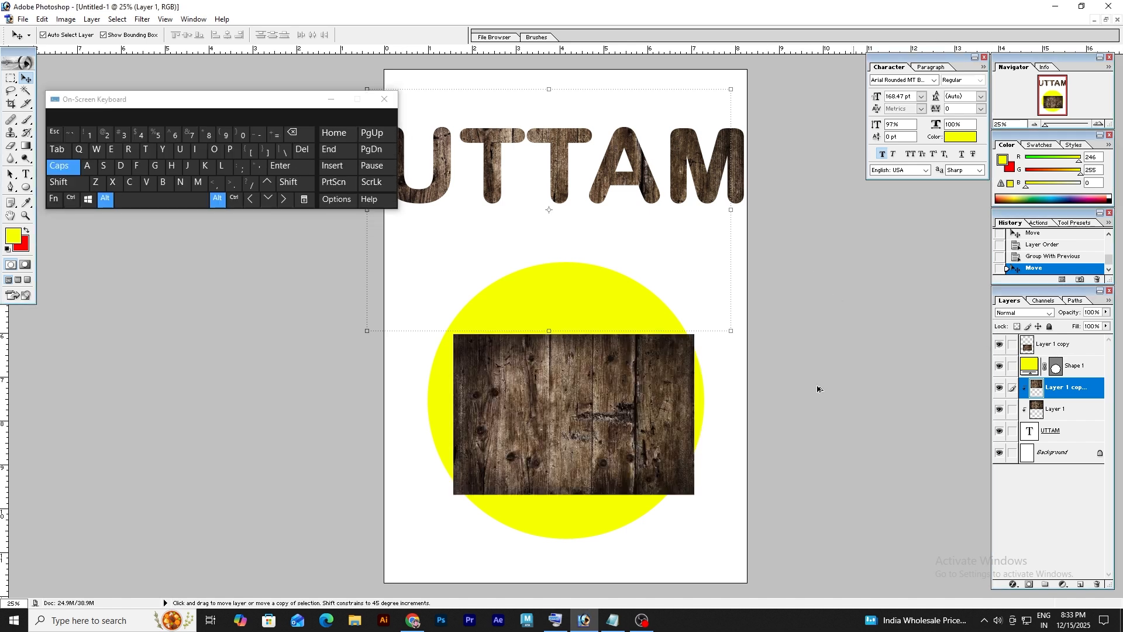
left_click(1073, 370)
left_click(540, 407)
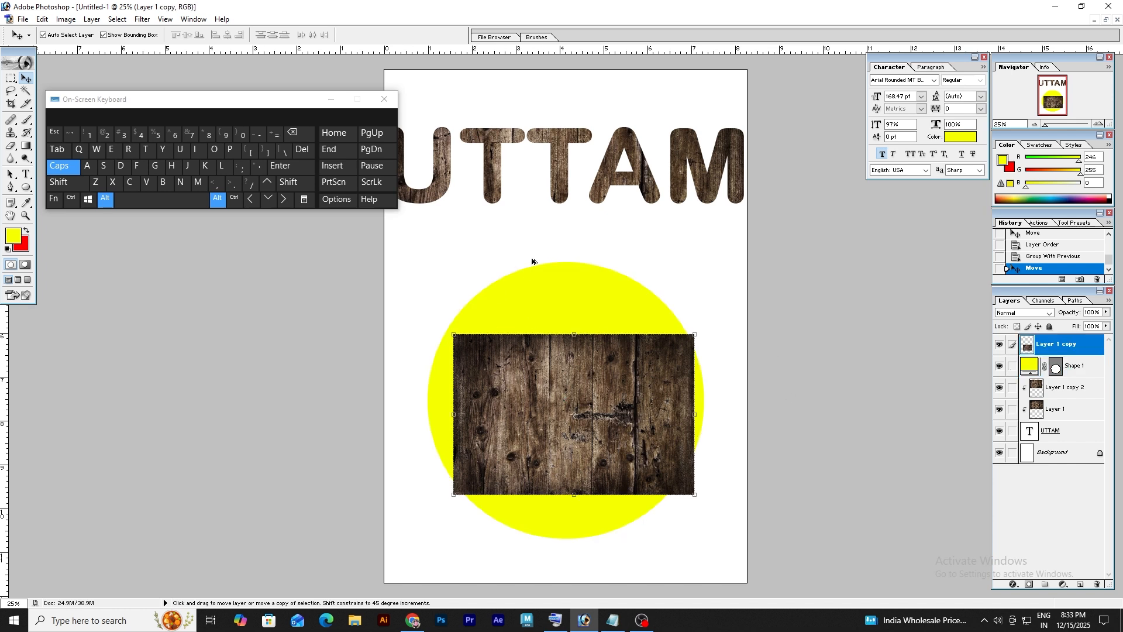
left_click_drag(688, 496, 776, 546)
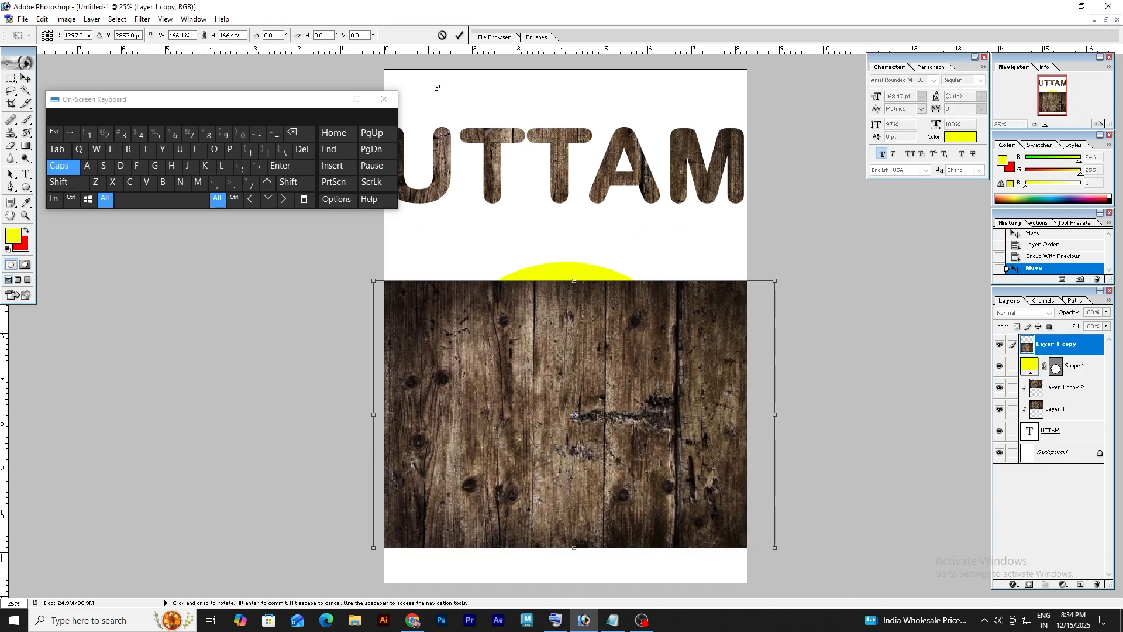
left_click(460, 35)
left_click_drag(586, 449, 588, 425)
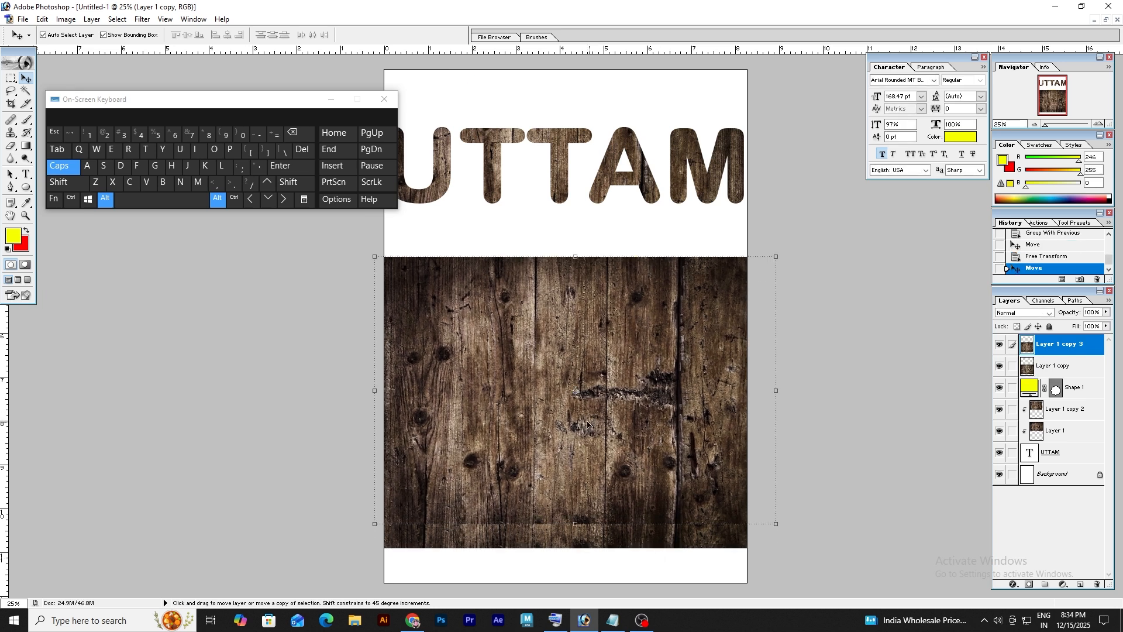
left_click_drag(1058, 354, 1100, 589)
left_click_drag(631, 419, 649, 346)
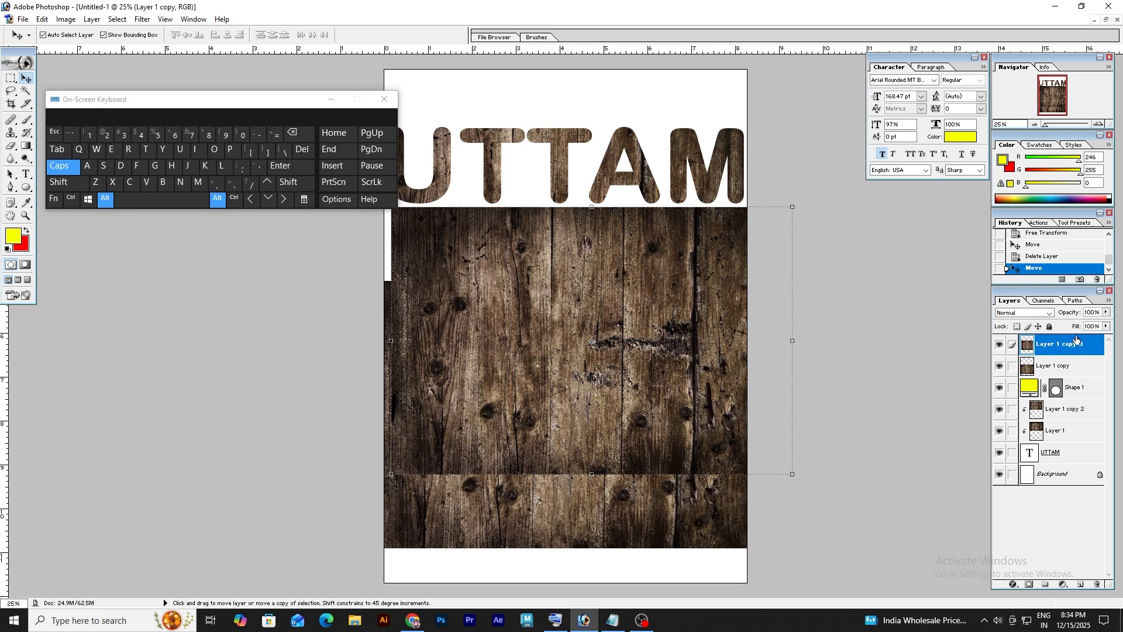
left_click(106, 199)
left_click_drag(1055, 346, 1097, 583)
Nudge the large wood image slightly up and clip it to the circle's shape layer, deleting the extra copy made while repositioning it.
mouse_move(673, 377)
left_mouse_down()
mouse_move(672, 368)
mouse_move(673, 379)
left_mouse_up()
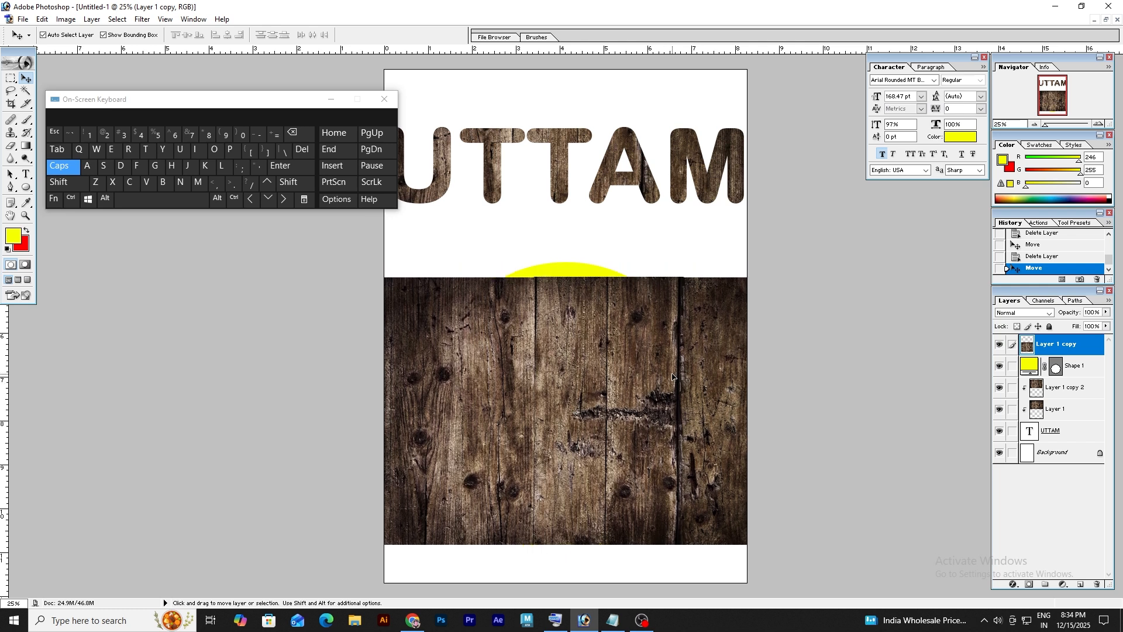
left_click(1084, 369)
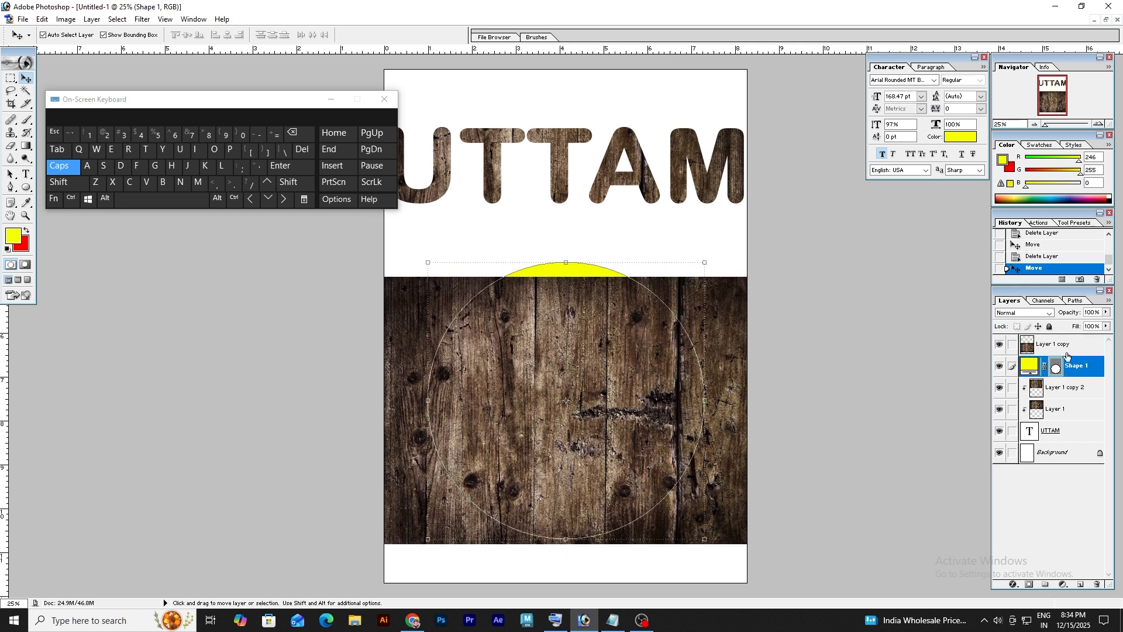
left_click(105, 198)
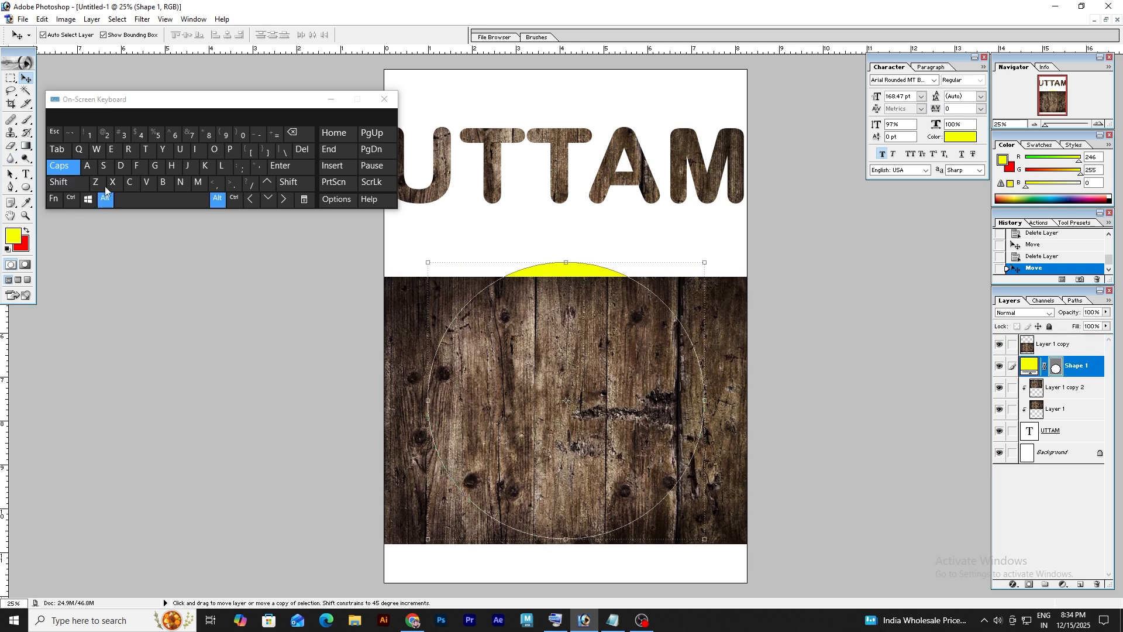
left_click(1051, 355, "alt")
left_click_drag(633, 413, 631, 396)
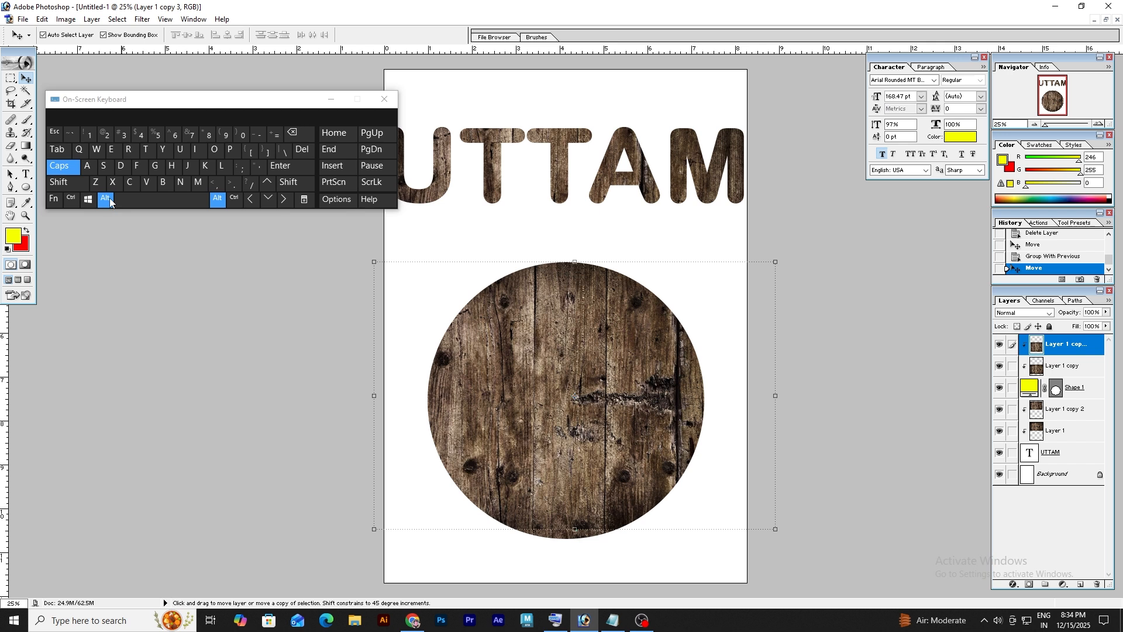
left_click_drag(1056, 351, 1097, 585)
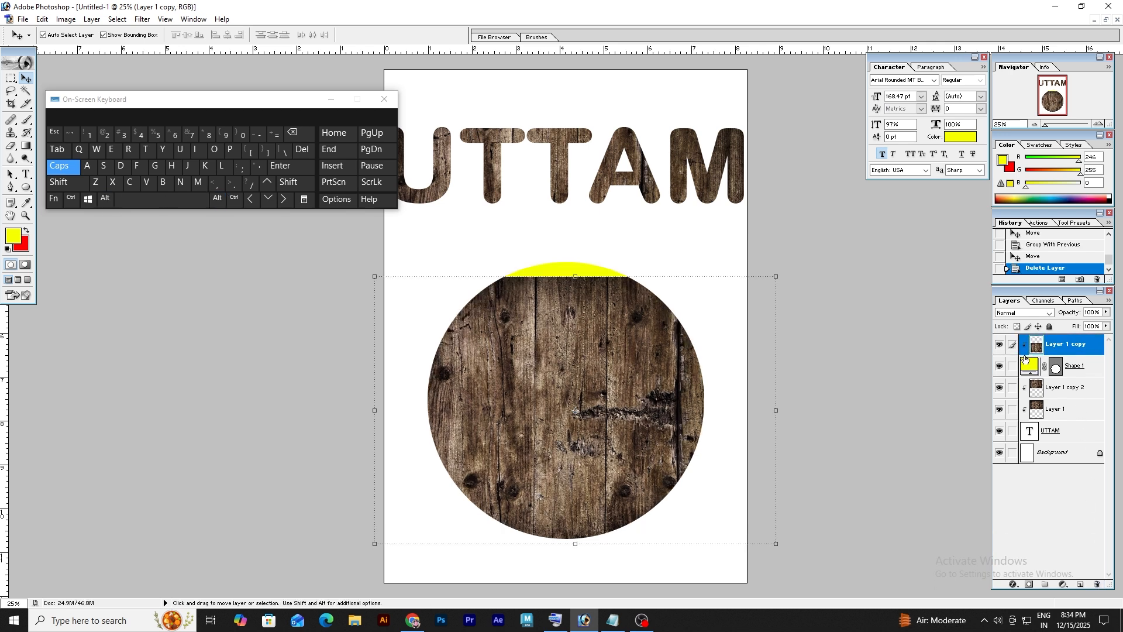
Move the wood image up, scale it proportionally to 107.4%, and reposition it to cover the whole circle.
left_click_drag(645, 413, 645, 404)
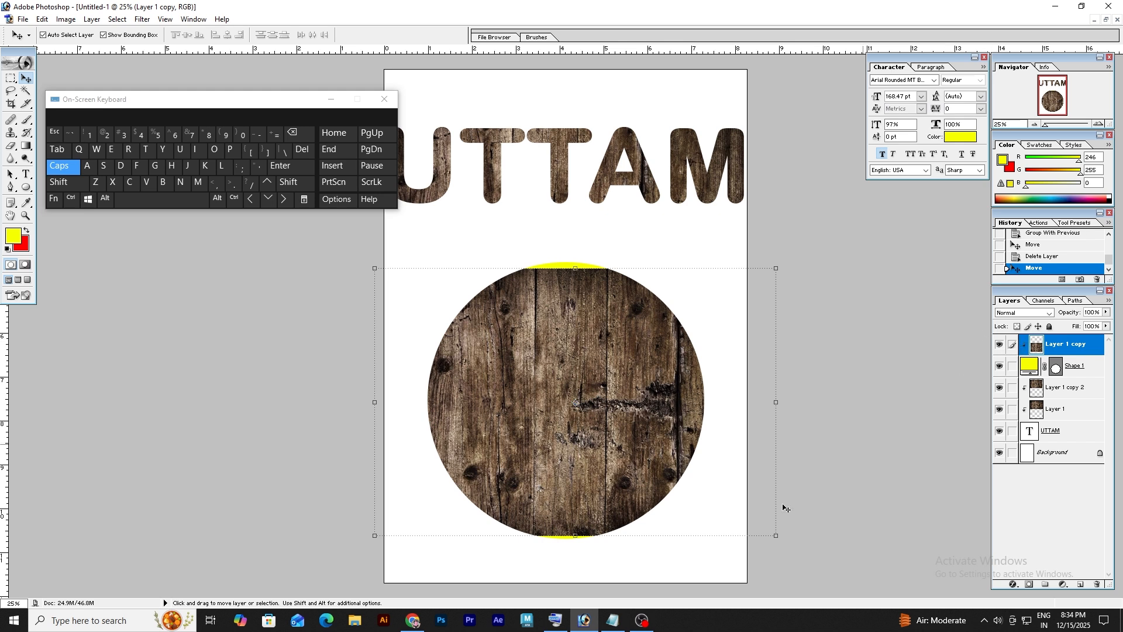
left_click_drag(776, 536, 806, 556, "shift")
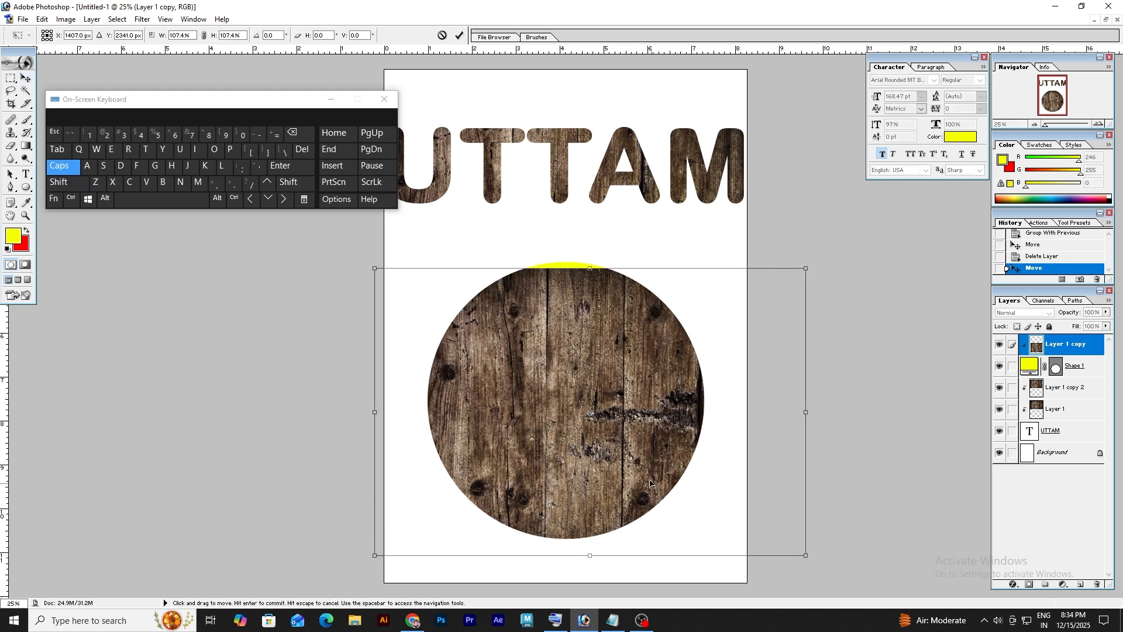
left_click_drag(645, 475, 639, 463)
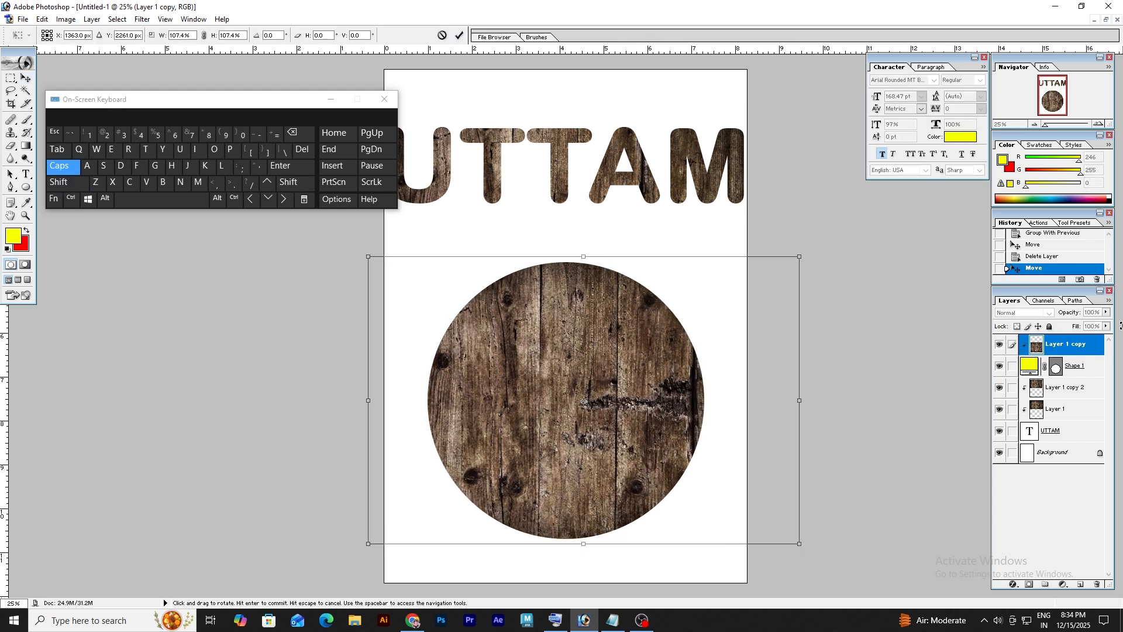
left_click(459, 35)
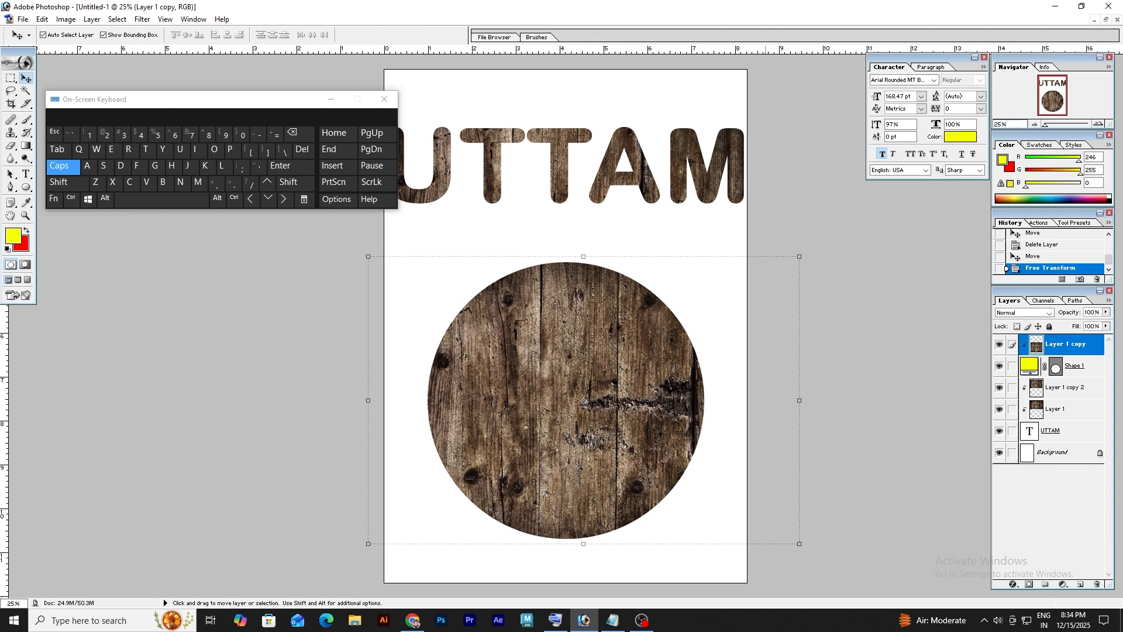
Move the on-screen keyboard clear of the name text and delete the extra wood copy clipped to that text.
left_click_drag(310, 101, 281, 88)
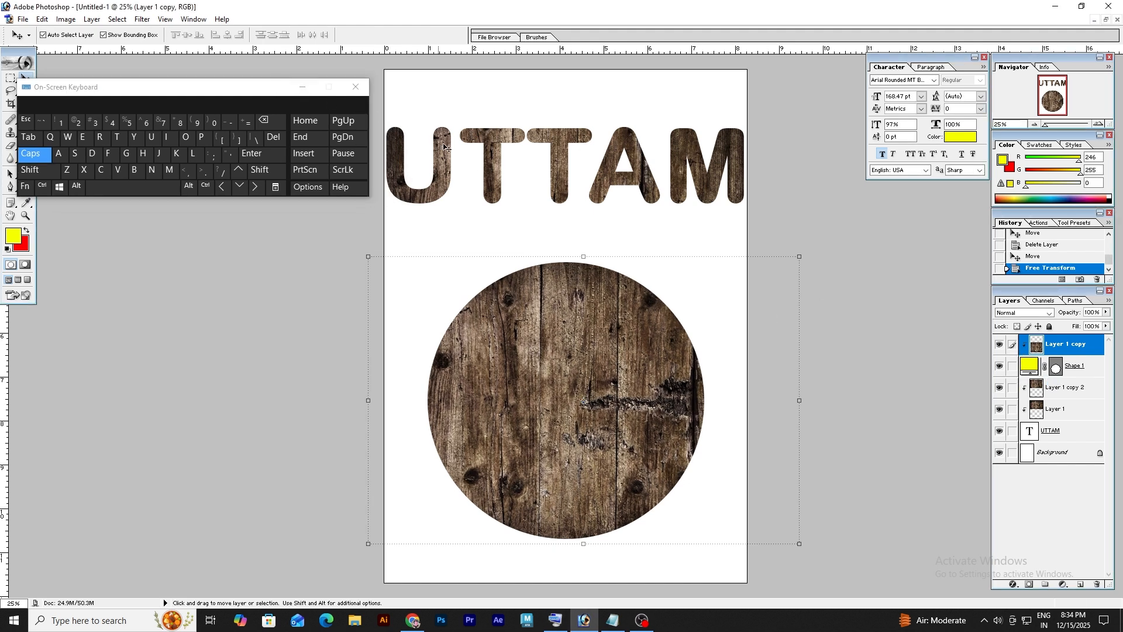
left_click(486, 140)
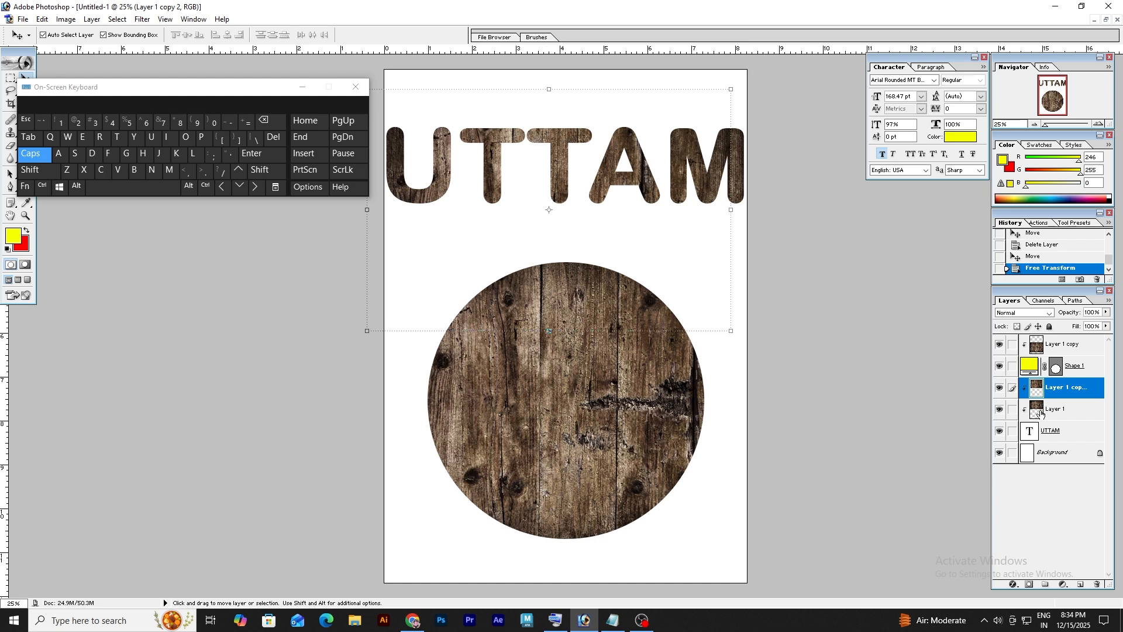
left_click_drag(1061, 390, 1097, 587)
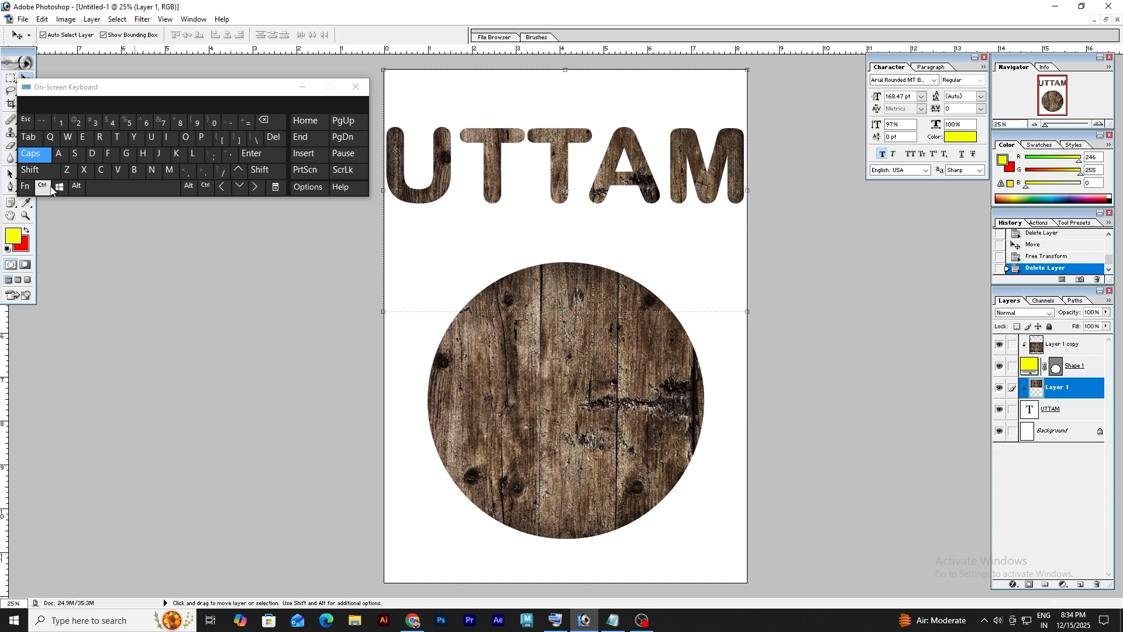
Release and reapply the clipping between the remaining wood layer and the name text layer twice.
left_click(73, 189)
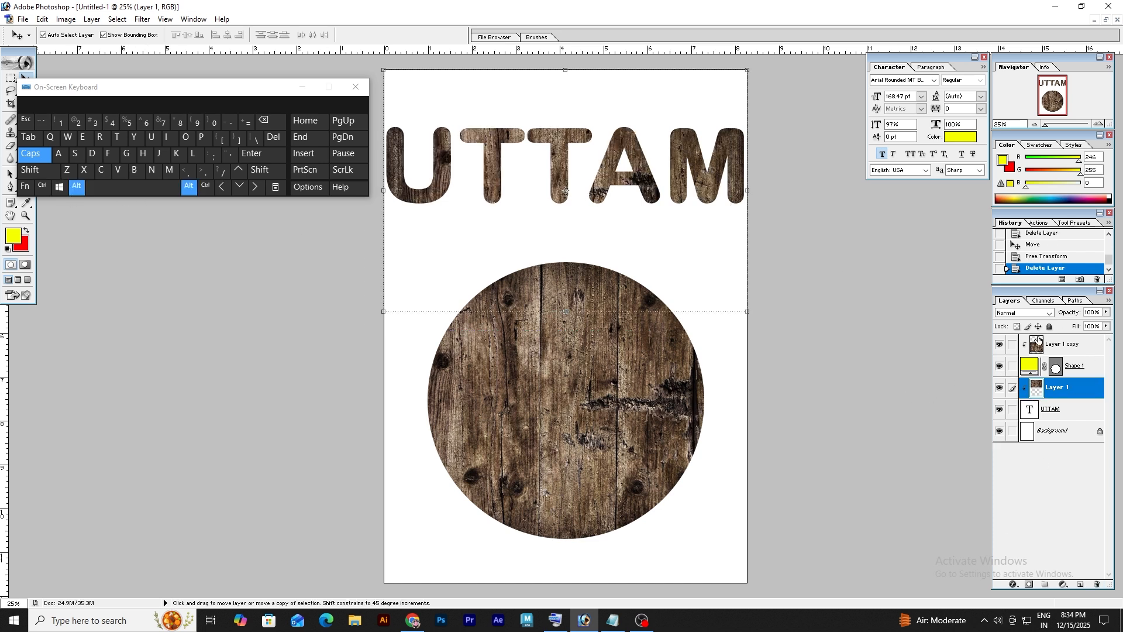
left_click(1046, 399, "alt")
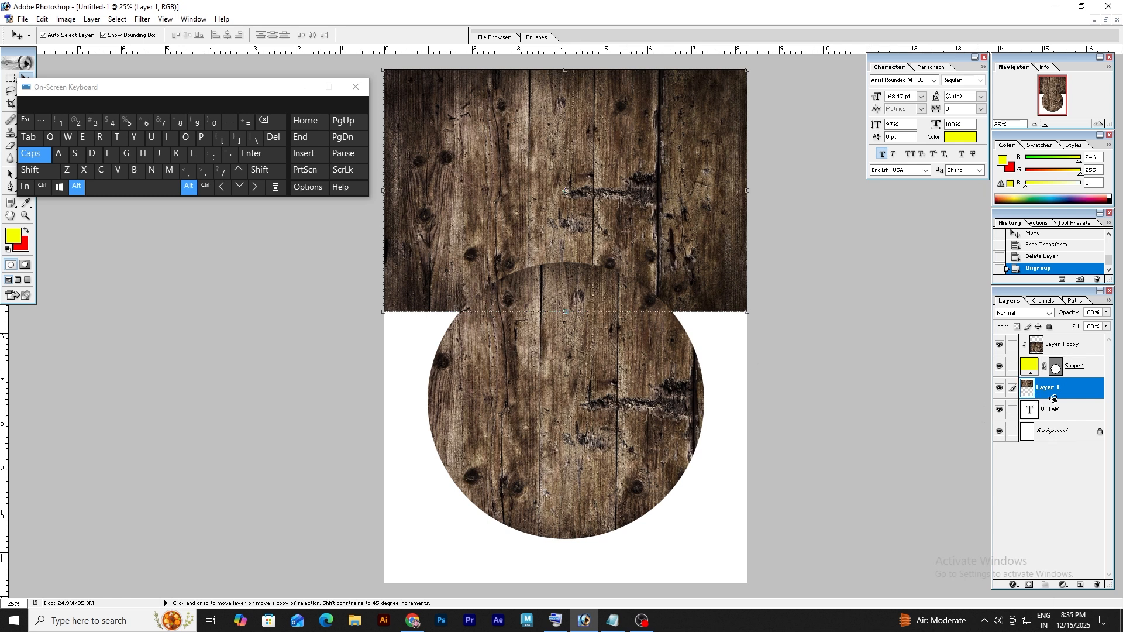
left_click(1053, 399, "alt")
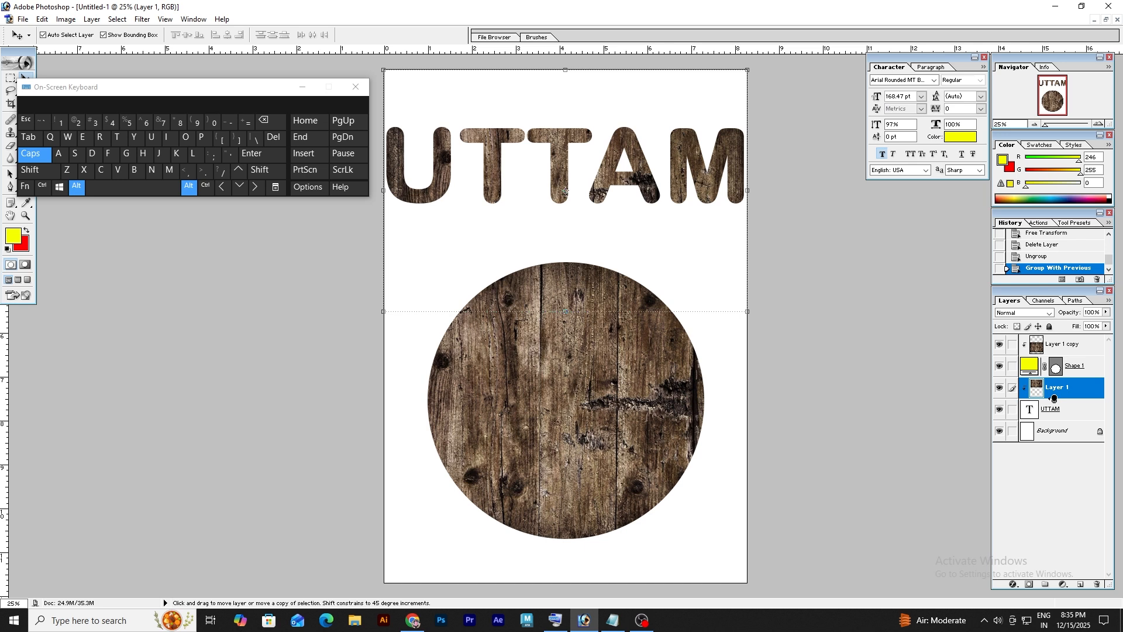
left_click(1054, 399, "alt")
left_click(1054, 399, "alt")
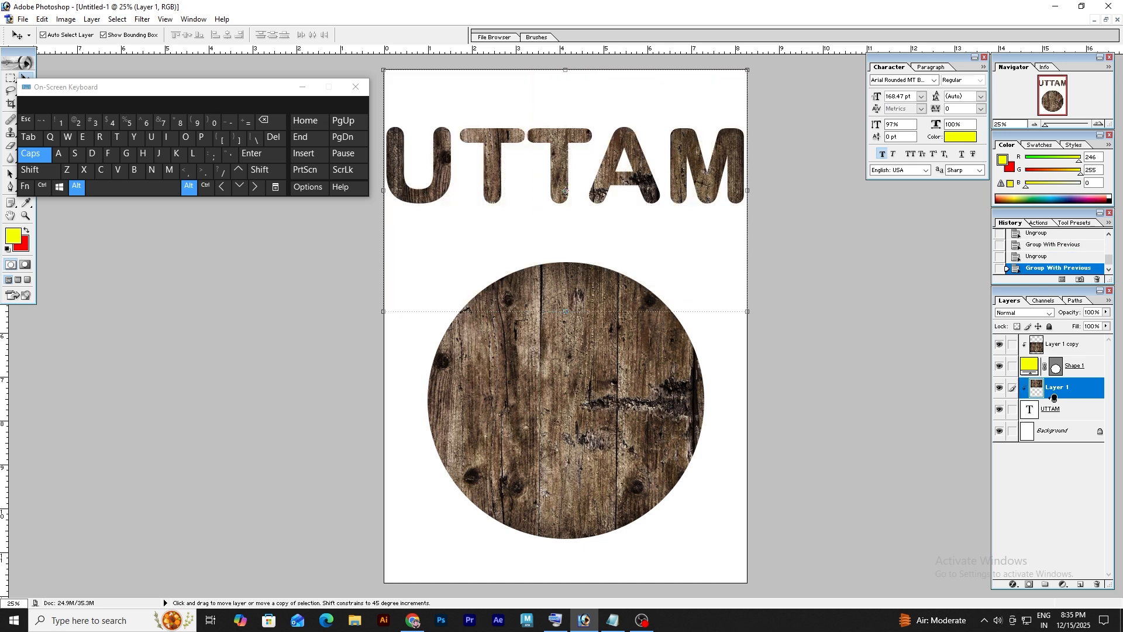
left_click(77, 186)
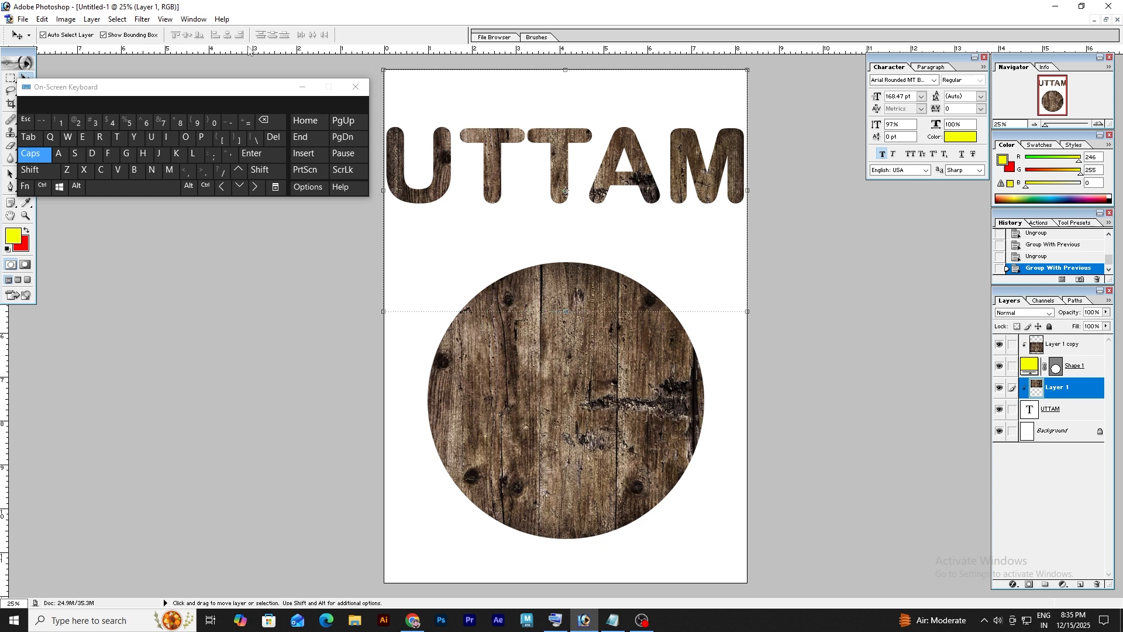
Minimize the on-screen keyboard and delete all layers except the Background.
left_click(302, 87)
left_click_drag(1058, 347, 1096, 585)
left_click_drag(1071, 363, 1097, 584)
left_click_drag(1075, 351, 1096, 583)
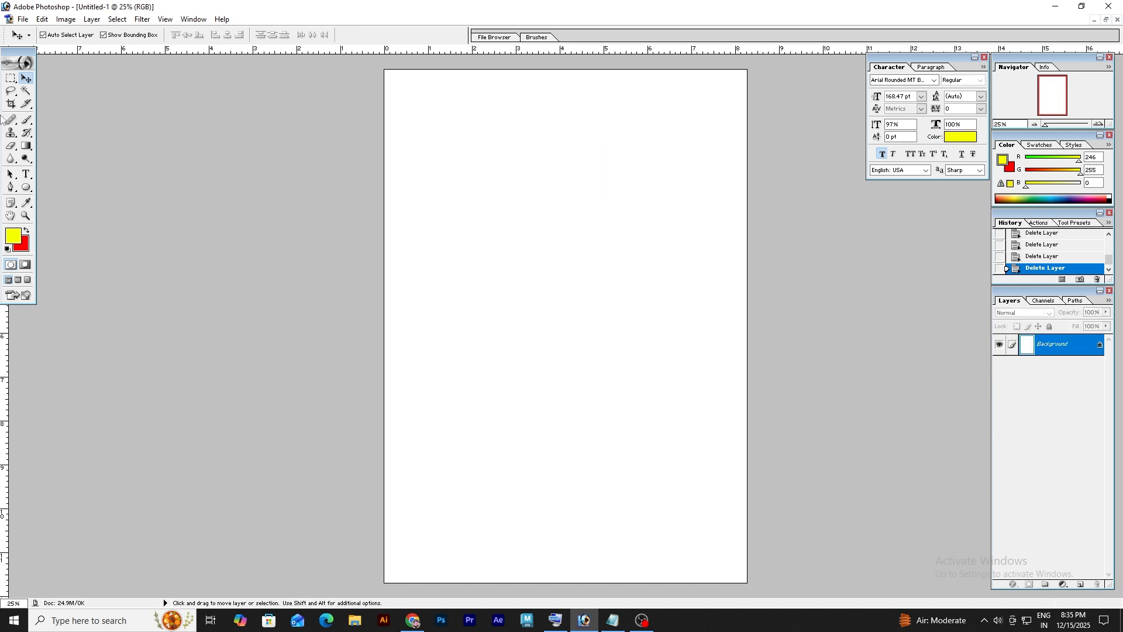
Draw three separate yellow circles about 2.5, 2.7 and 3.2 inches wide with the Ellipse tool, placing the largest one lowest.
left_click(25, 186)
left_click_drag(393, 127, 503, 236)
left_click_drag(579, 158, 670, 326)
key("ctrl+z")
left_click_drag(587, 204, 684, 385)
key("Delete")
left_click_drag(606, 247, 726, 364)
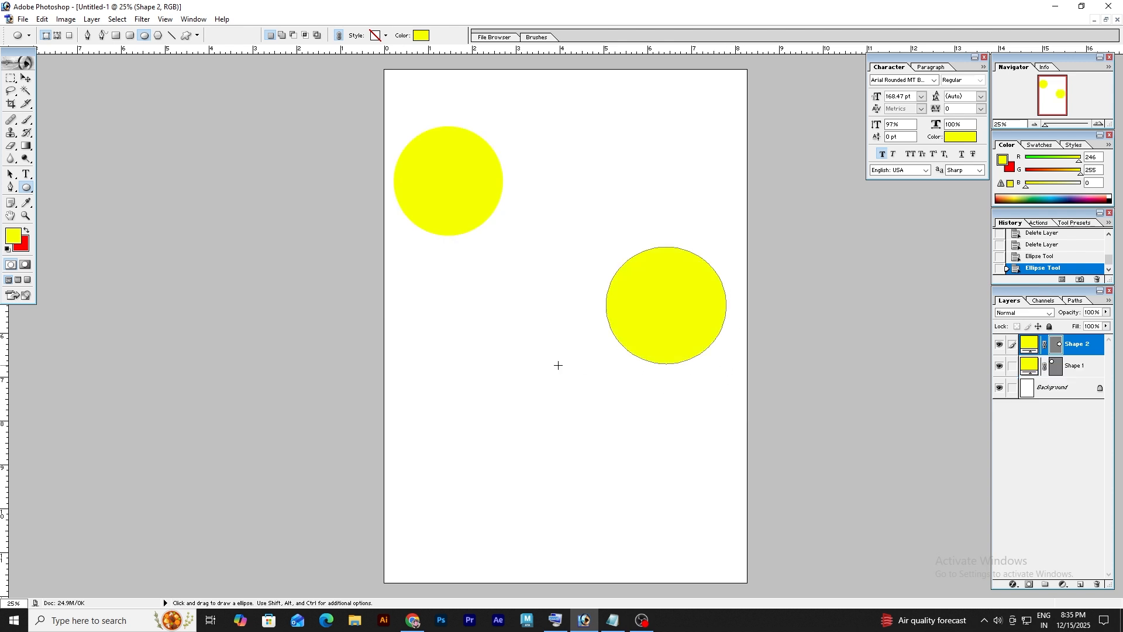
left_click_drag(469, 373, 609, 521)
Arrange the three yellow circles with the two smaller ones roughly level and the largest centred below them.
left_click(26, 78)
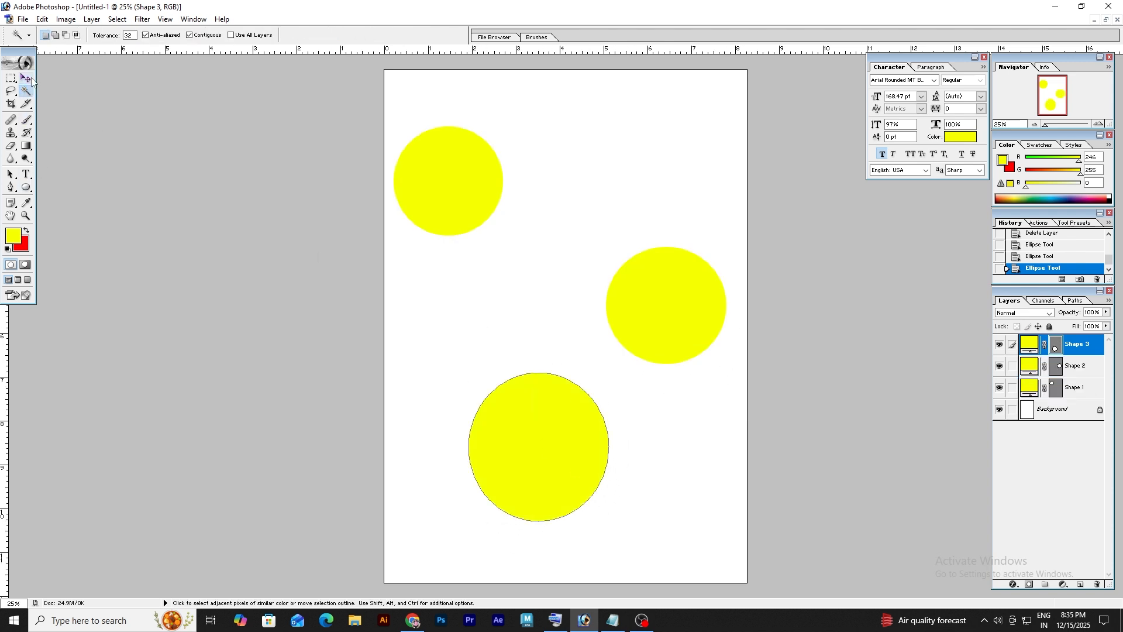
left_click_drag(657, 284, 658, 237)
left_click_drag(428, 160, 439, 201)
left_click_drag(652, 240, 655, 212)
left_click_drag(536, 417, 566, 353)
left_click_drag(451, 252, 453, 247)
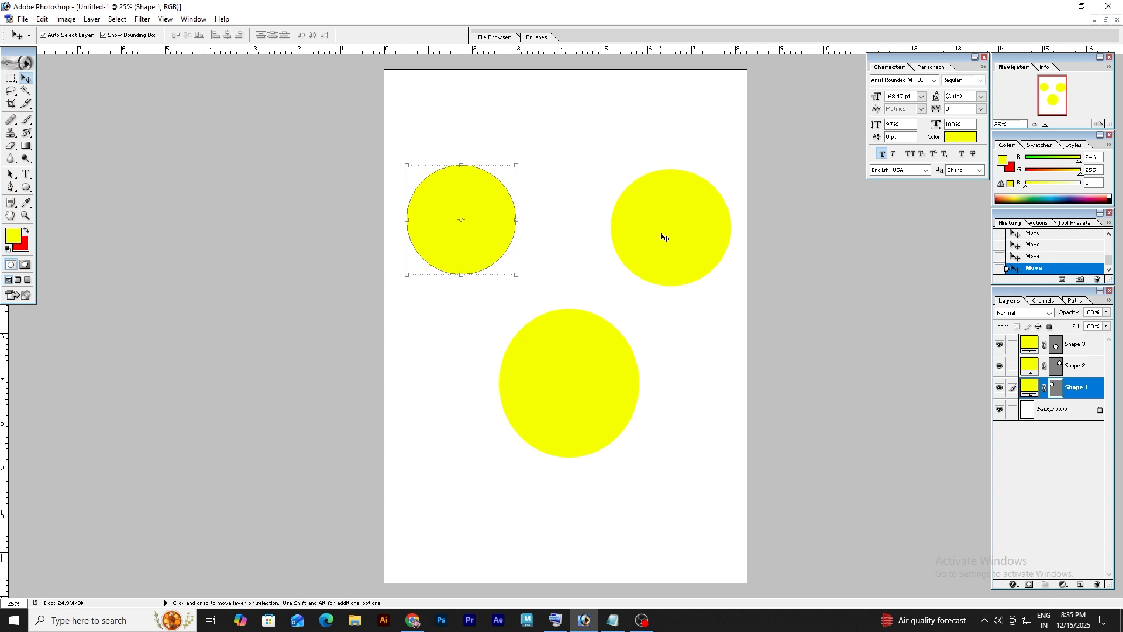
Restore the document window and copy the wood image from its own file onto the page's upper-left circle.
left_click(1105, 20)
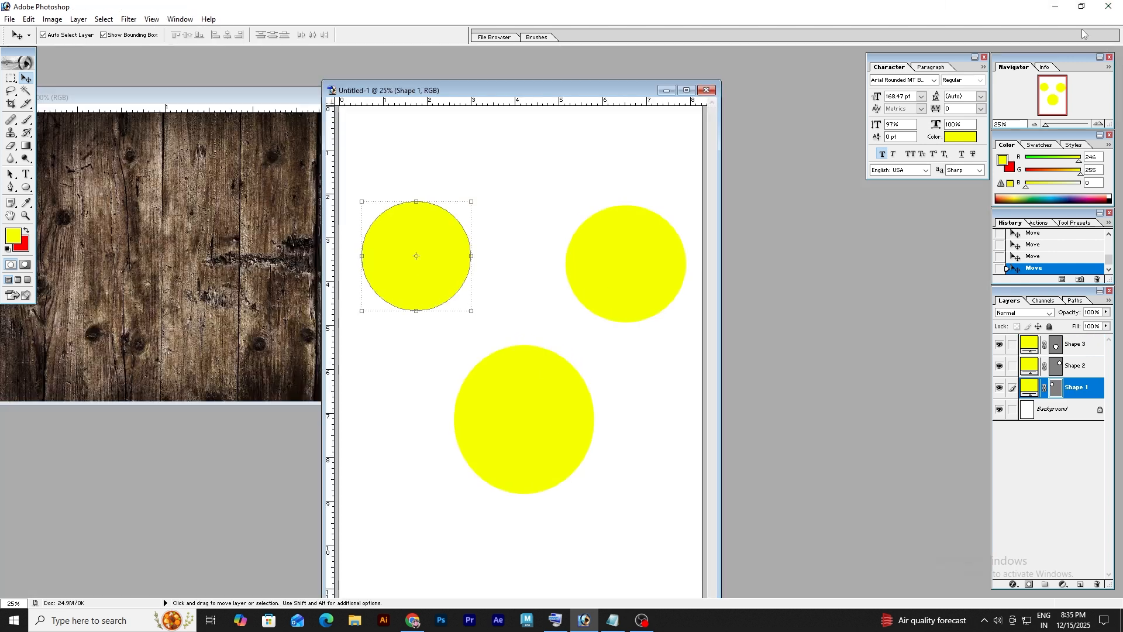
left_click(193, 227)
left_click_drag(193, 227, 361, 259)
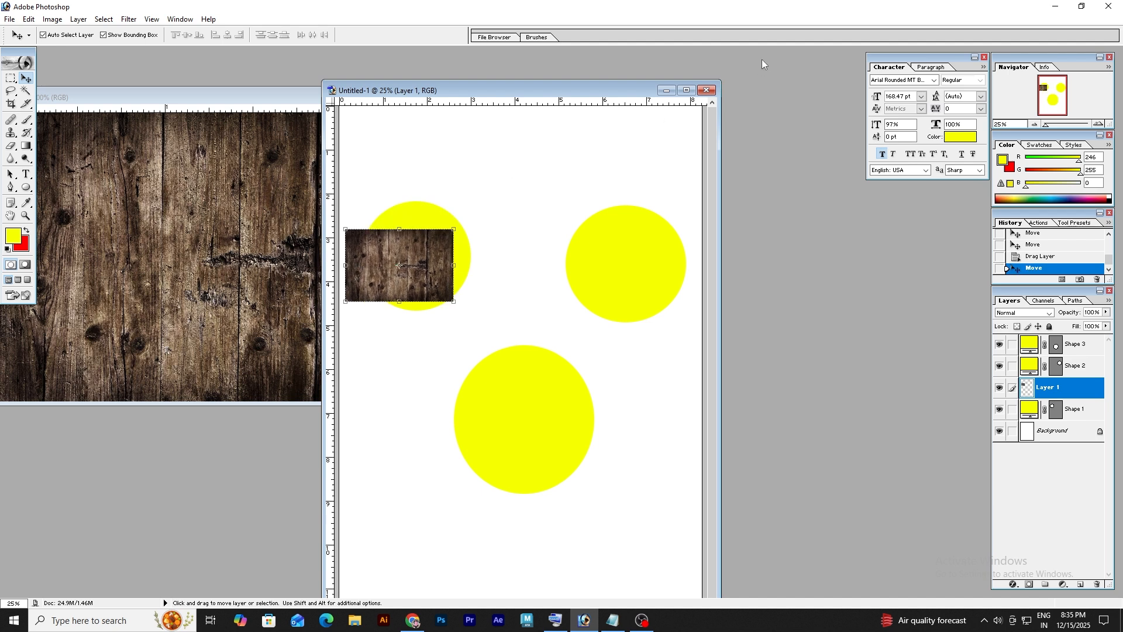
Maximize the document, then enlarge the wood image and move it to cover the upper-left circle completely.
left_click(686, 90)
left_click_drag(496, 266, 593, 327)
left_click_drag(434, 228, 426, 199)
left_click(459, 35)
left_click_drag(474, 230, 508, 201)
left_click_drag(470, 169, 408, 173)
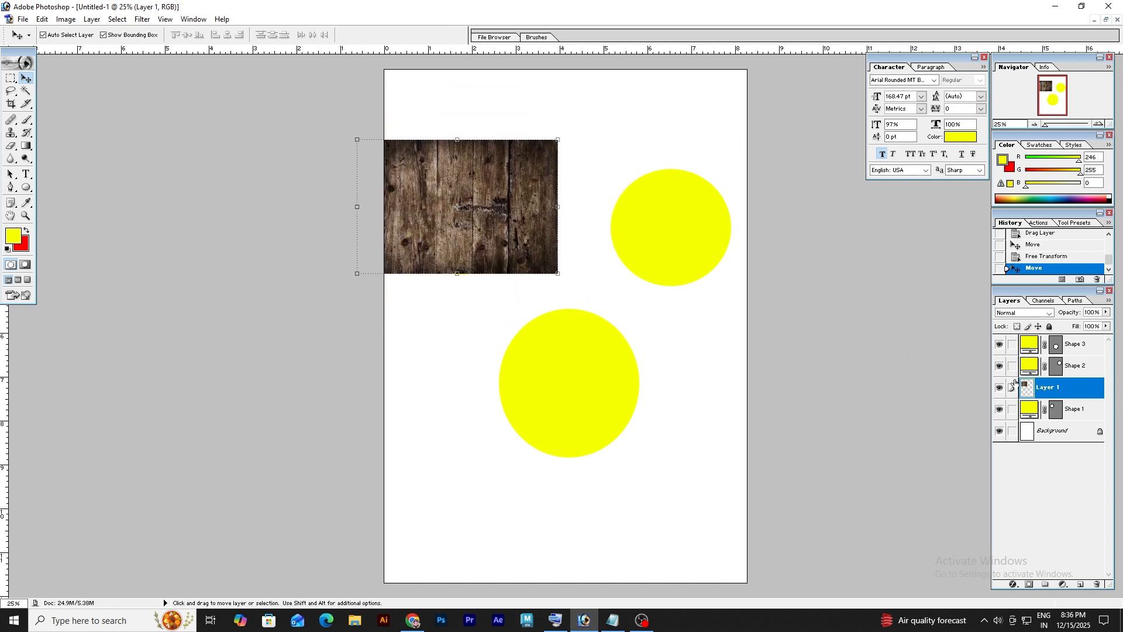
mouse_move(471, 219)
left_mouse_down()
mouse_move(517, 219)
mouse_move(629, 185)
mouse_move(554, 358)
mouse_move(461, 208)
left_mouse_up()
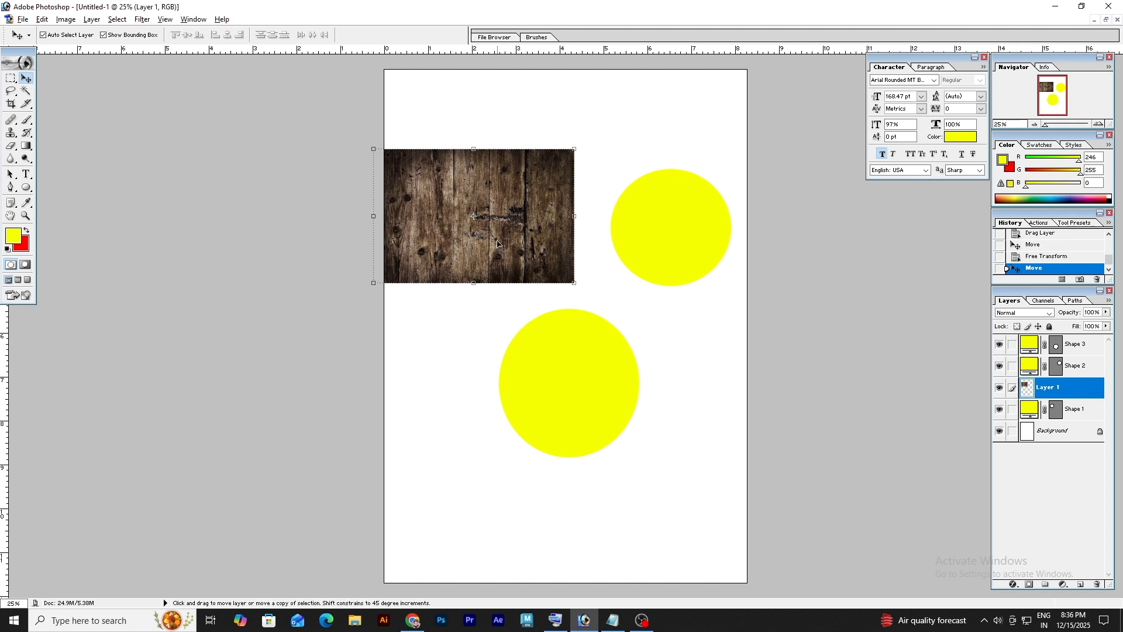
Duplicate the wood image twice, placing one copy at the upper-right circle and the other at the large lower circle.
left_click_drag(467, 228, 647, 234)
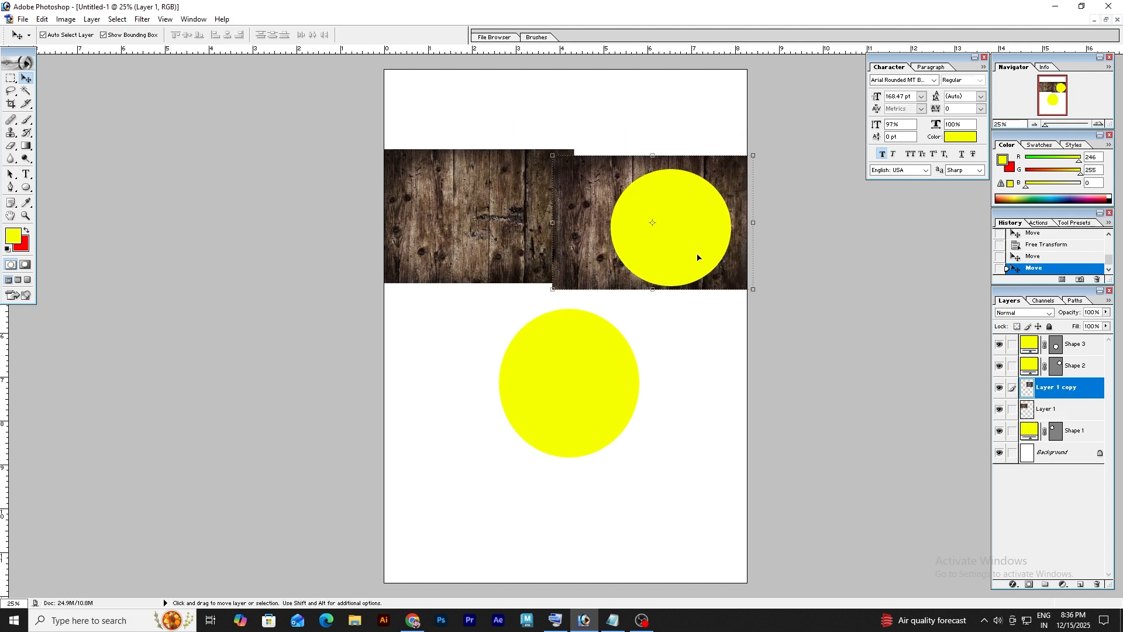
key("ctrl+z")
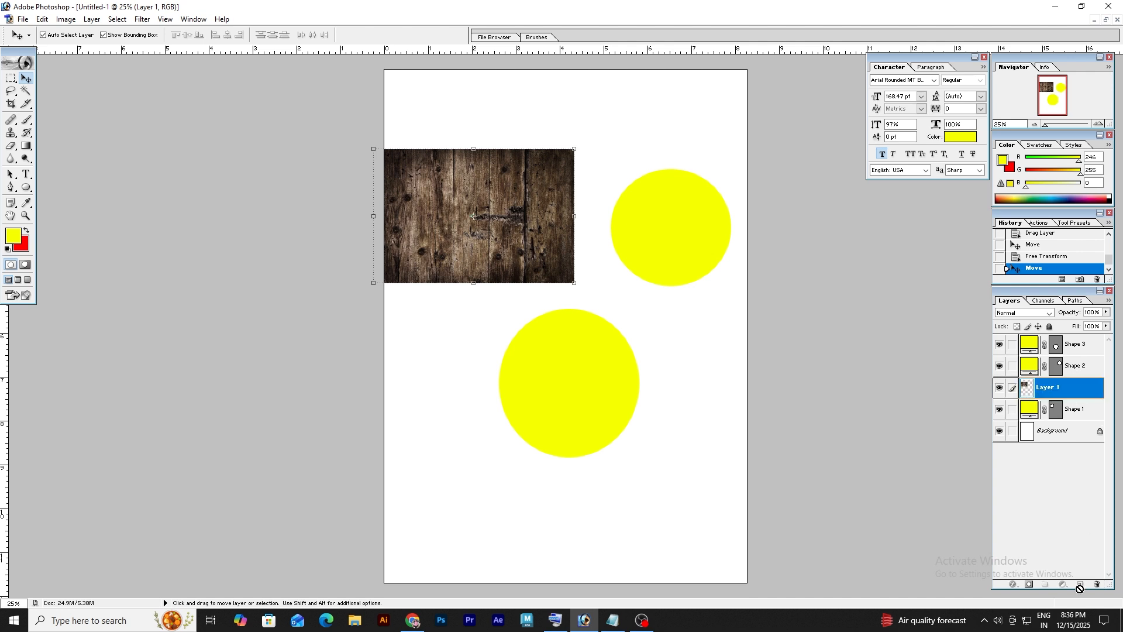
left_click_drag(1081, 585, 1081, 586)
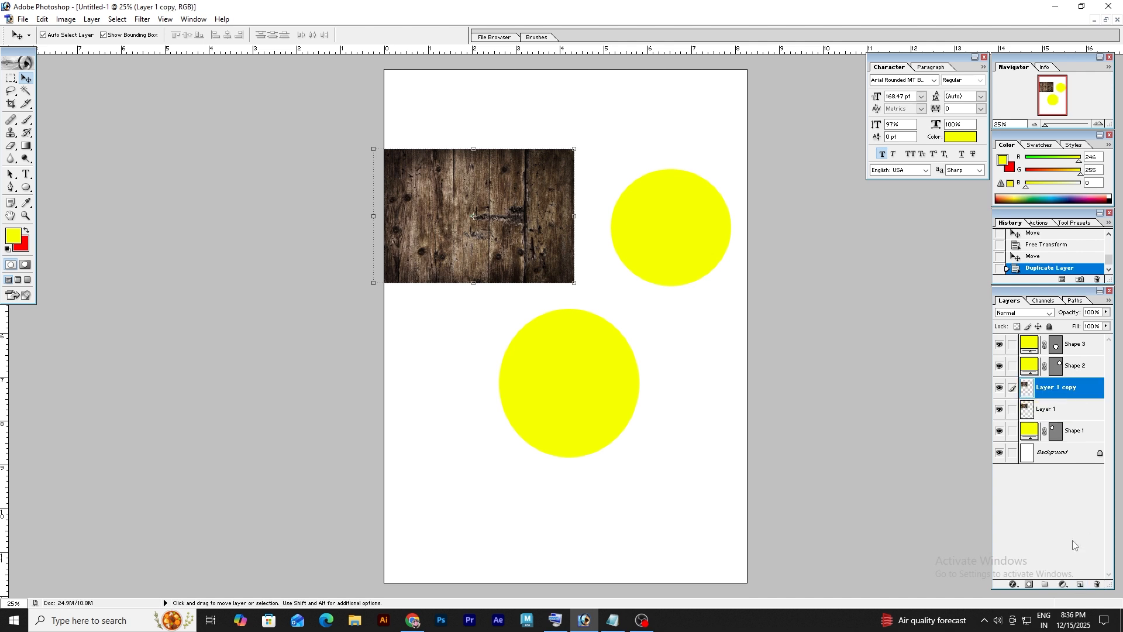
left_click_drag(453, 204, 633, 215)
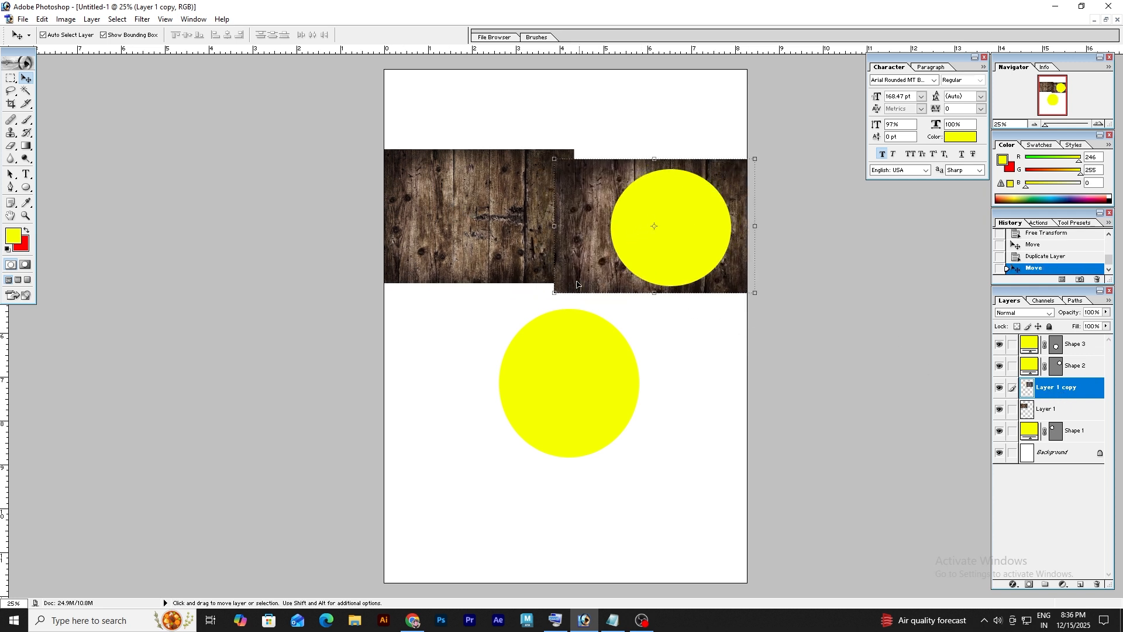
left_click_drag(579, 251, 504, 417)
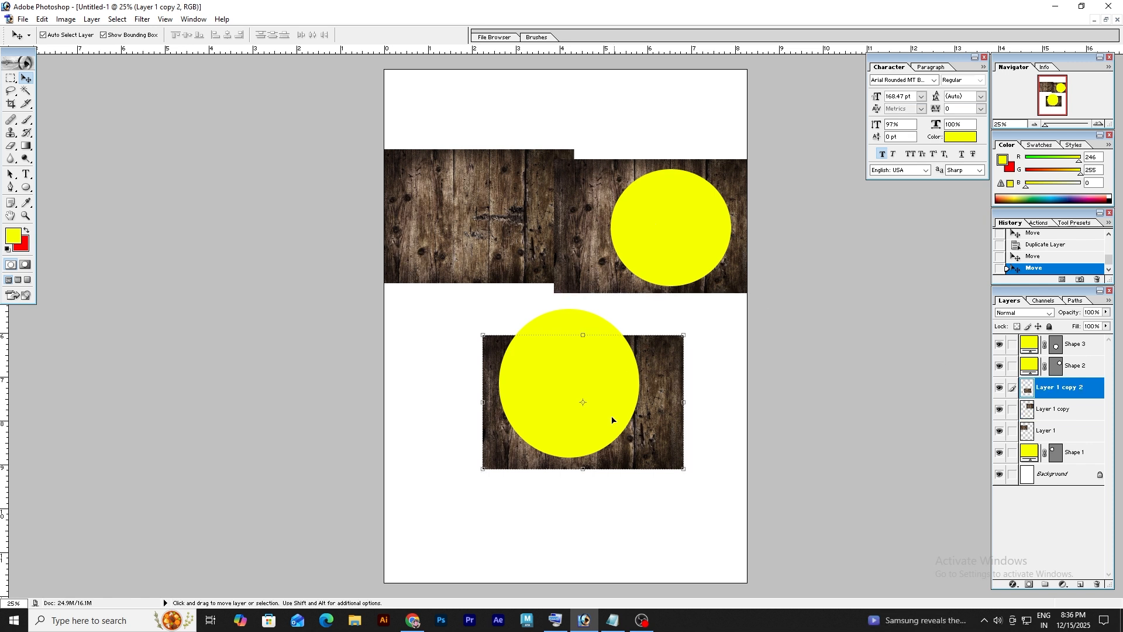
left_click_drag(656, 411, 655, 398)
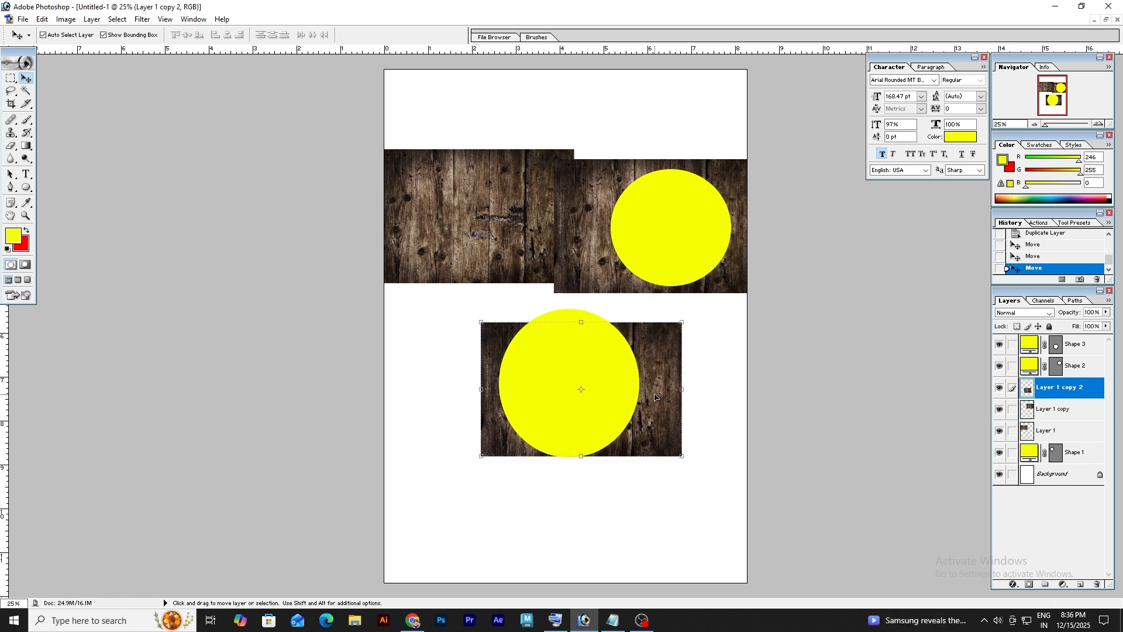
Reorder the layers so Layer 1 copy 2 sits directly above Shape 3 and Layer 1 copy directly above Shape 2.
left_click(567, 377)
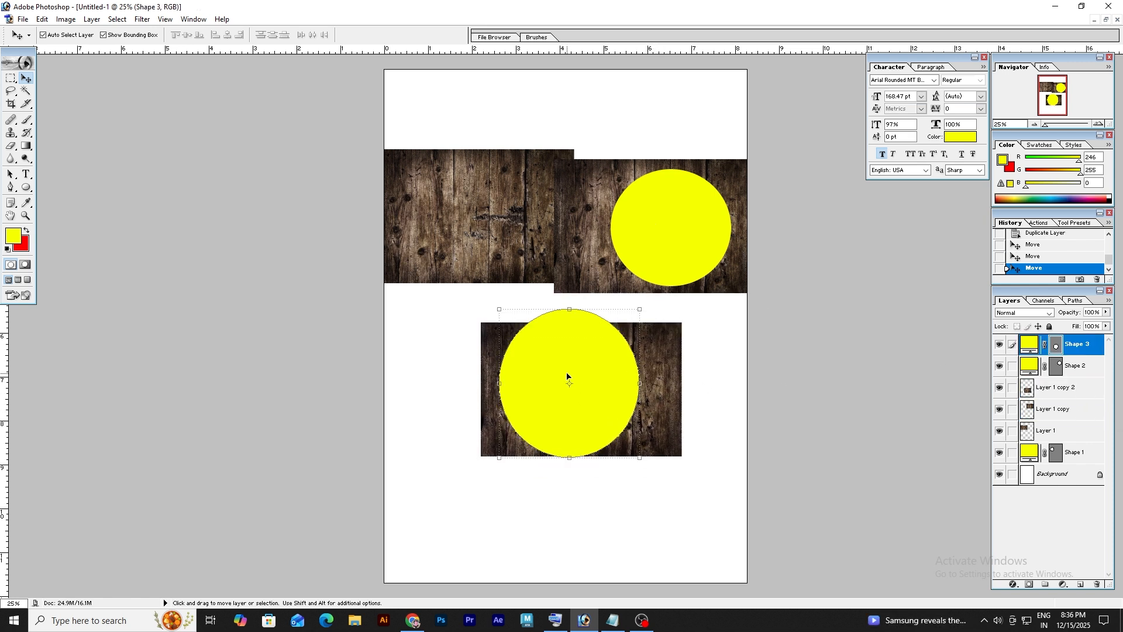
left_click(1046, 395)
left_click_drag(1048, 392, 1051, 345)
left_click(1054, 366)
left_click(1066, 345)
left_click(581, 250)
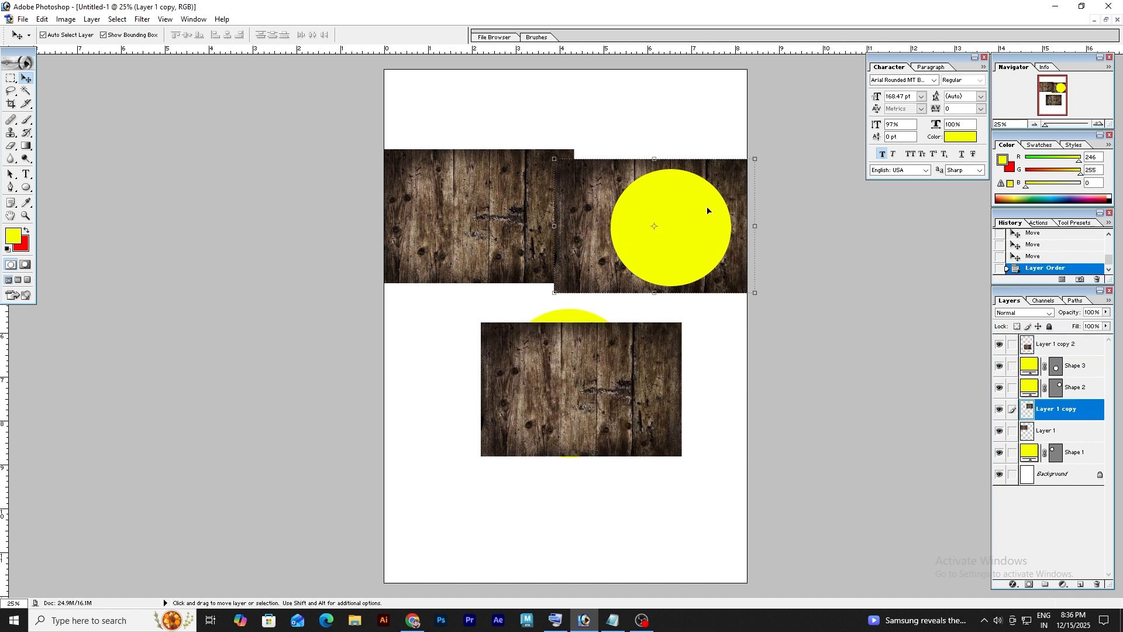
left_click_drag(1069, 411, 1070, 383)
Adjust the positions of the three wood images so each is better centred over its circle.
left_click_drag(633, 232, 657, 234)
left_click_drag(568, 381, 566, 372)
left_click_drag(455, 217, 453, 225)
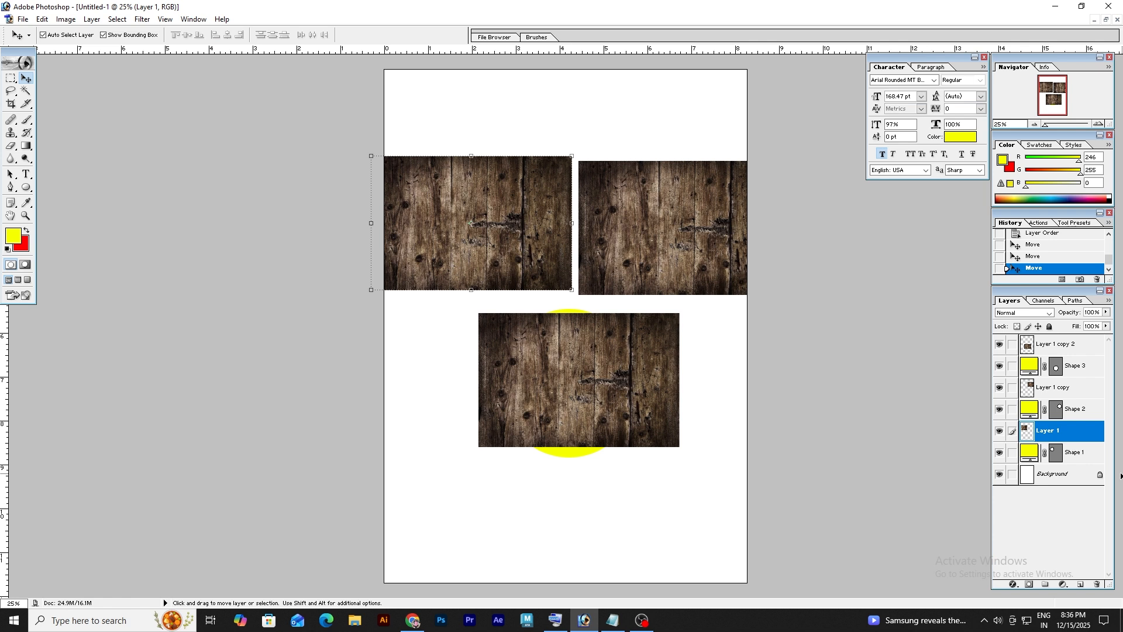
Clip each of the three wood layers to the circle shape layer directly beneath it.
left_click(1059, 441, "alt")
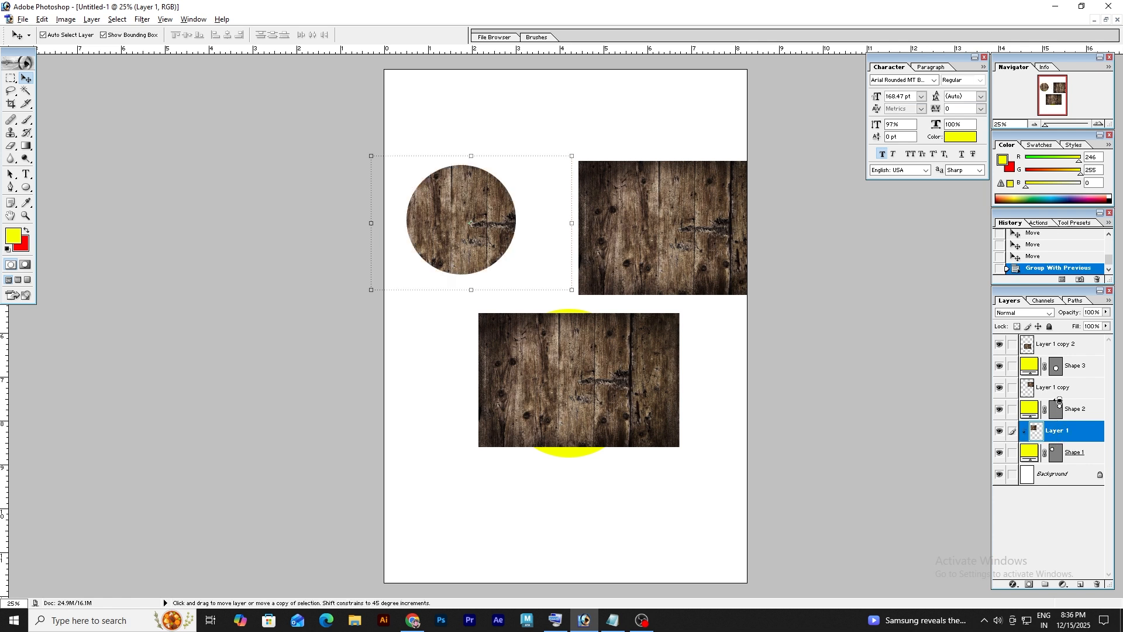
left_click(1059, 400, "alt")
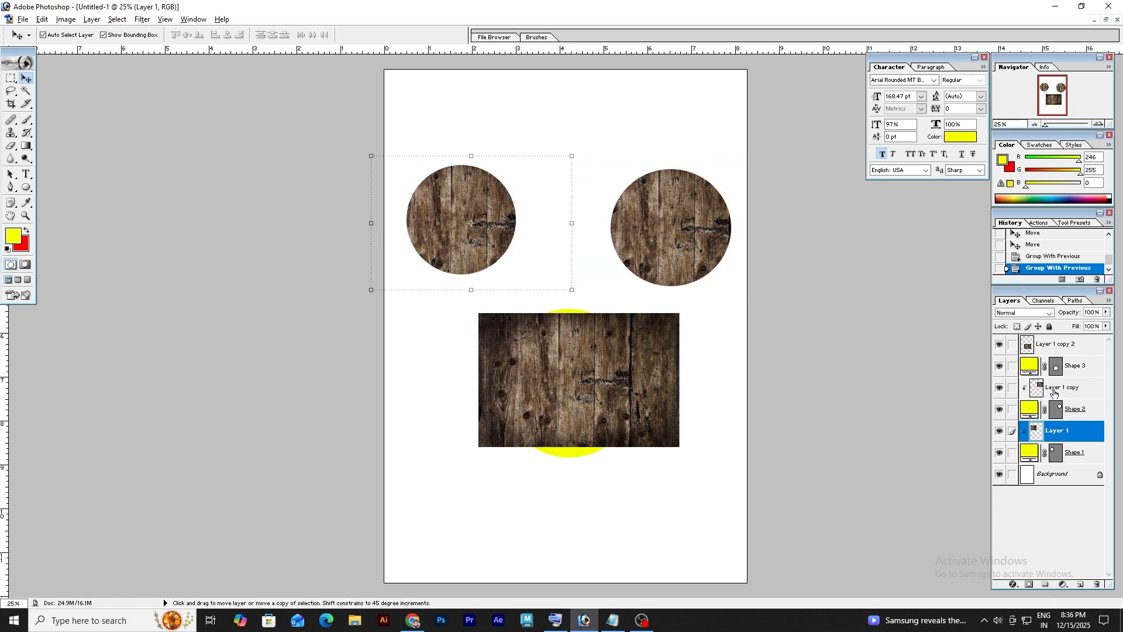
left_click(1056, 355, "alt")
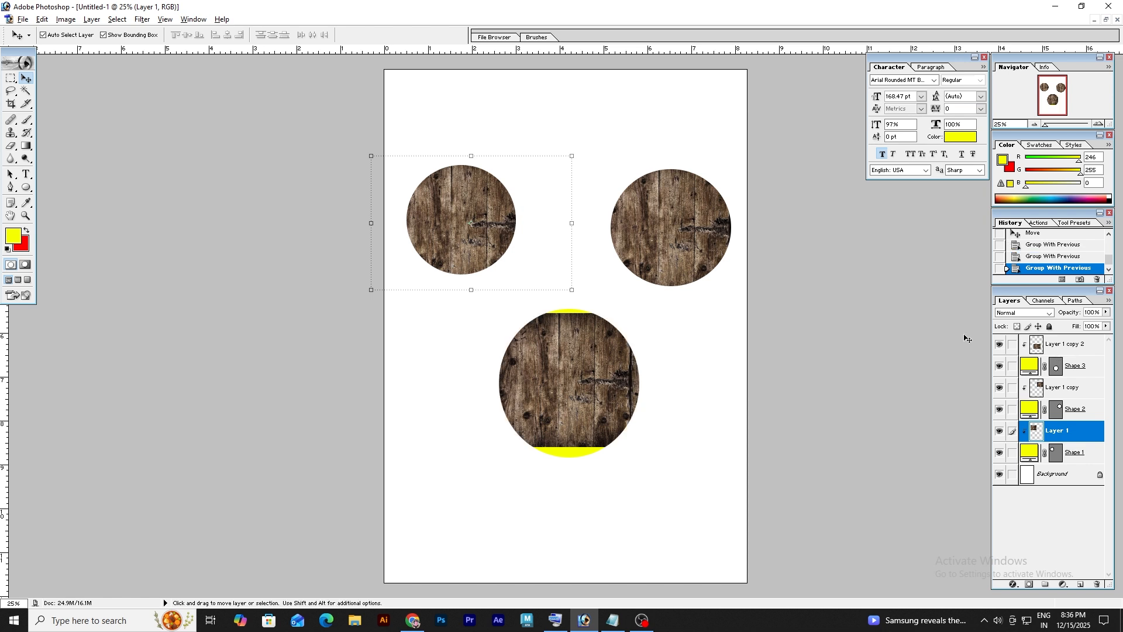
Enlarge and reposition the wood image clipped to the lower circle to cover it fully, then select the Background.
left_click(581, 375)
left_click(673, 208)
left_click(574, 357)
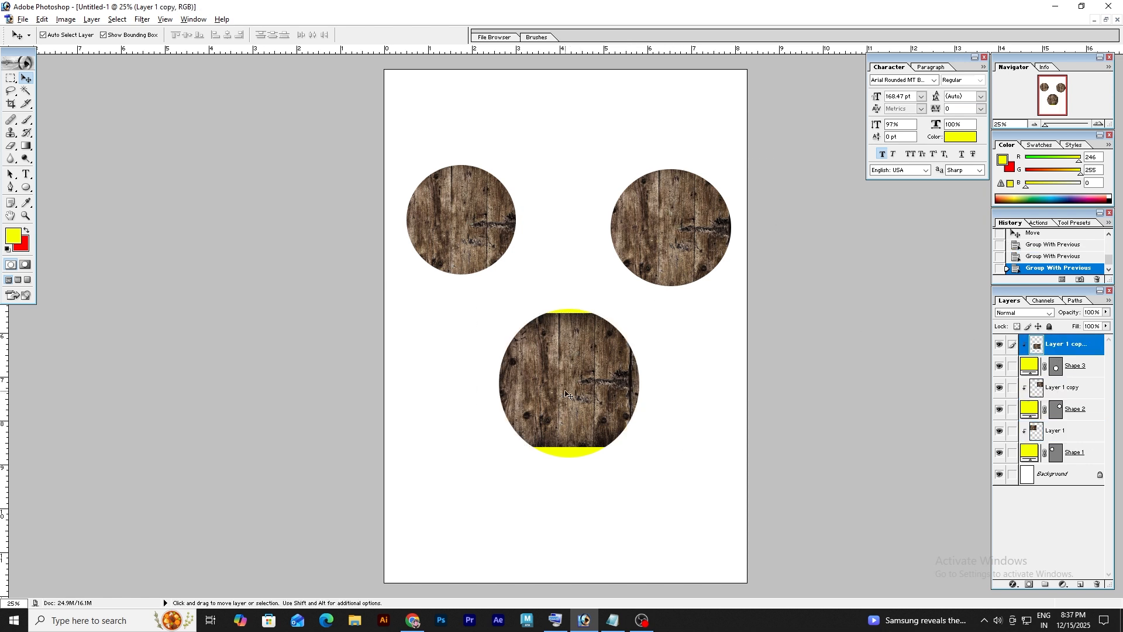
key("shift")
left_click_drag(685, 452, 747, 481)
left_click_drag(571, 405, 537, 387)
key("Return")
left_click(573, 158)
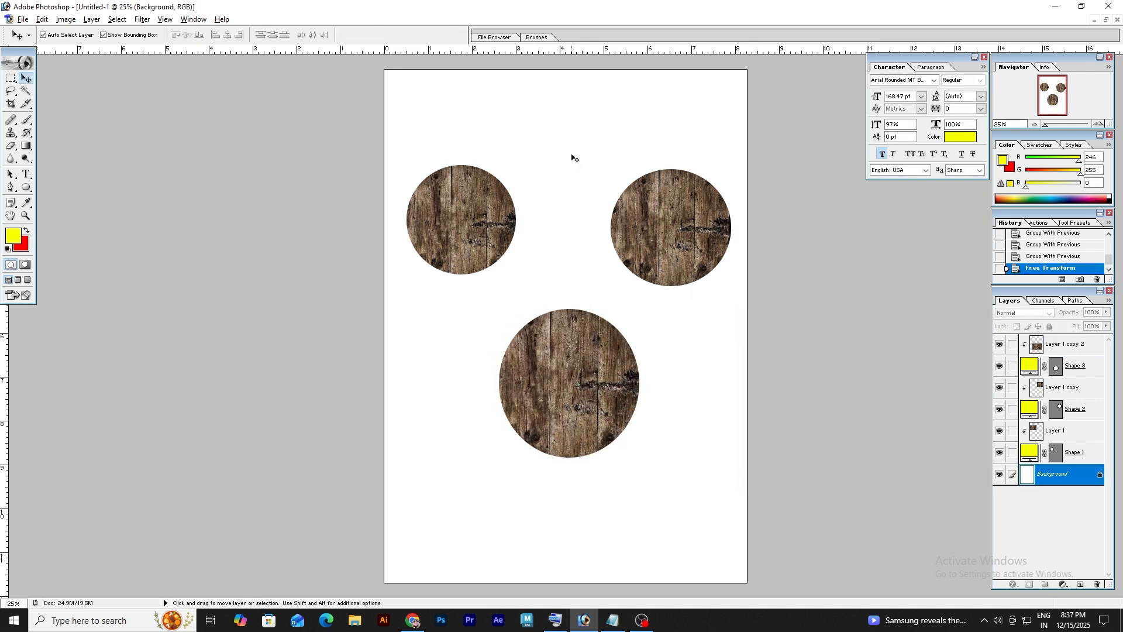